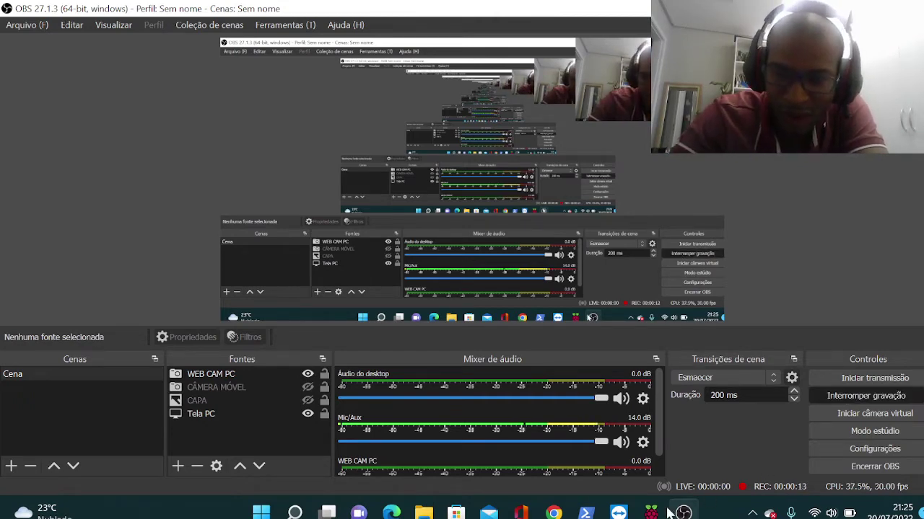
- Bring Raspberry Pi Imager v1.7.2 forward from the taskbar, over OBS Studio
mouse_move(553, 513)
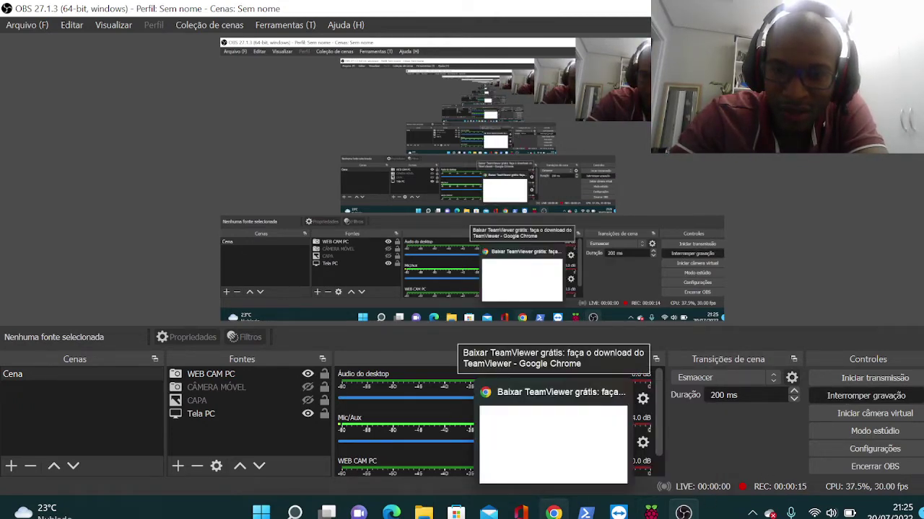
click(651, 513)
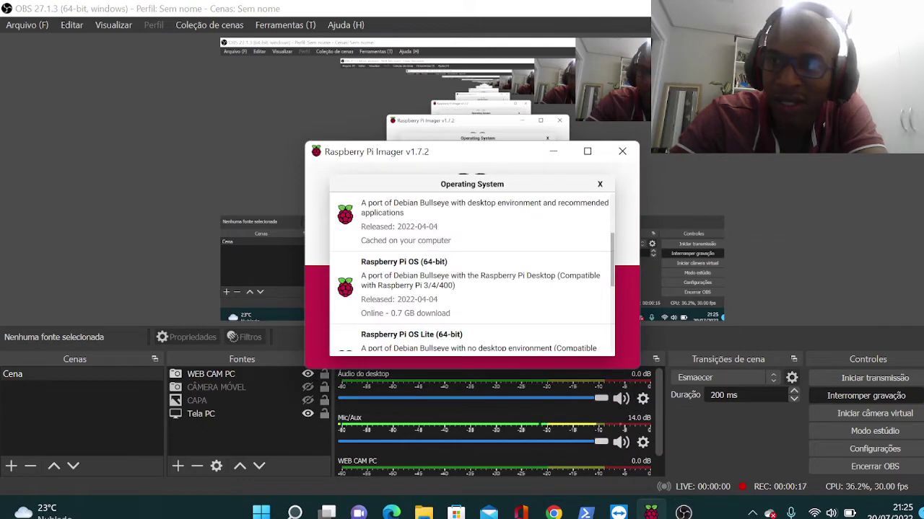
- Minimize OBS Studio, leaving the Imager's Operating System list alone on the desktop
click(868, 8)
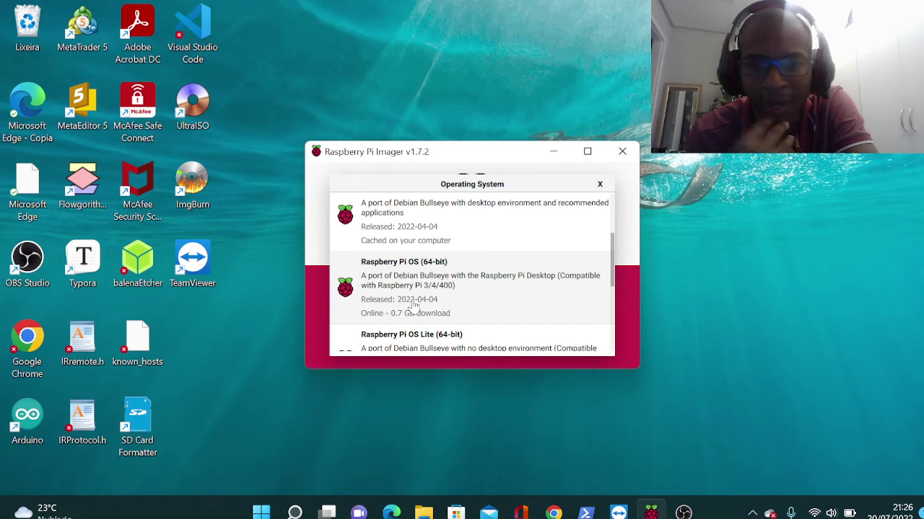
- In Chrome, close the Gerenciador de Anúncios, Klicksend, Facebook and TeamViewer download tabs
click(554, 511)
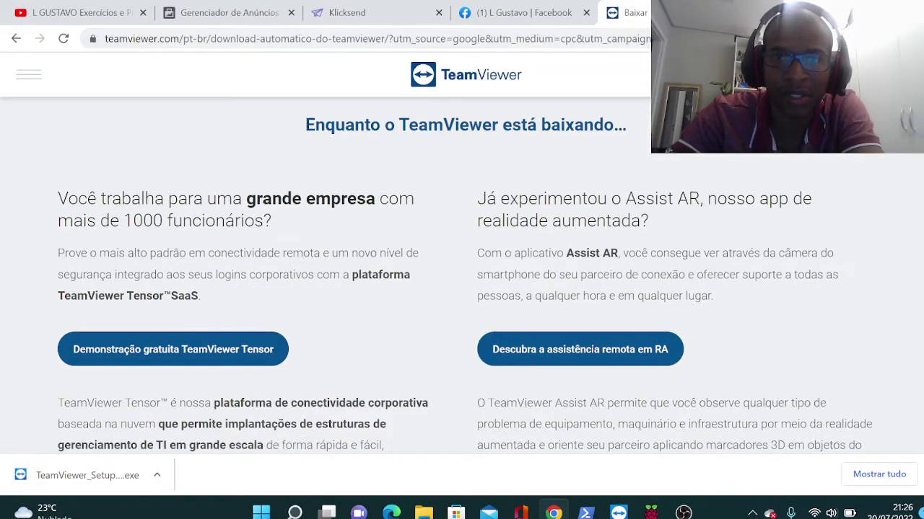
click(292, 17)
click(291, 18)
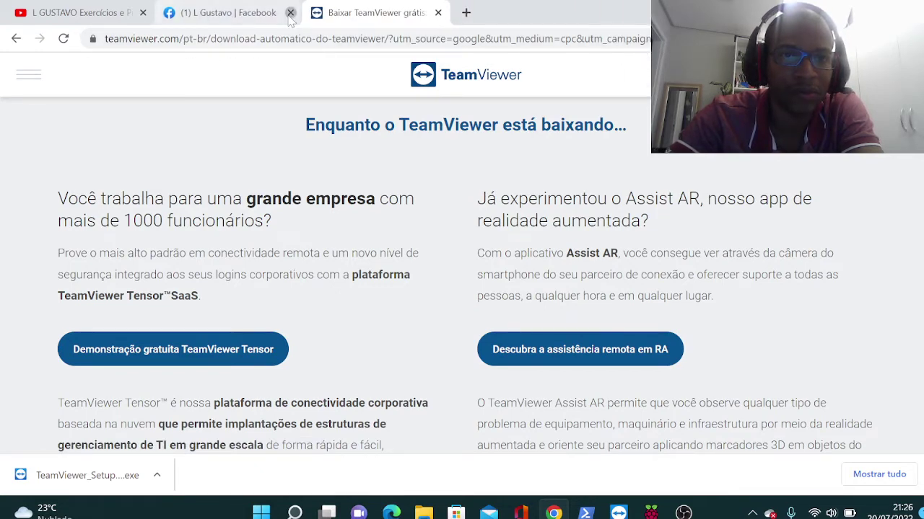
click(291, 17)
click(291, 18)
- Open the 'Livro - Robô com Inteligência Artificial' Google Doc in a new tab by searching 'livro'
click(199, 14)
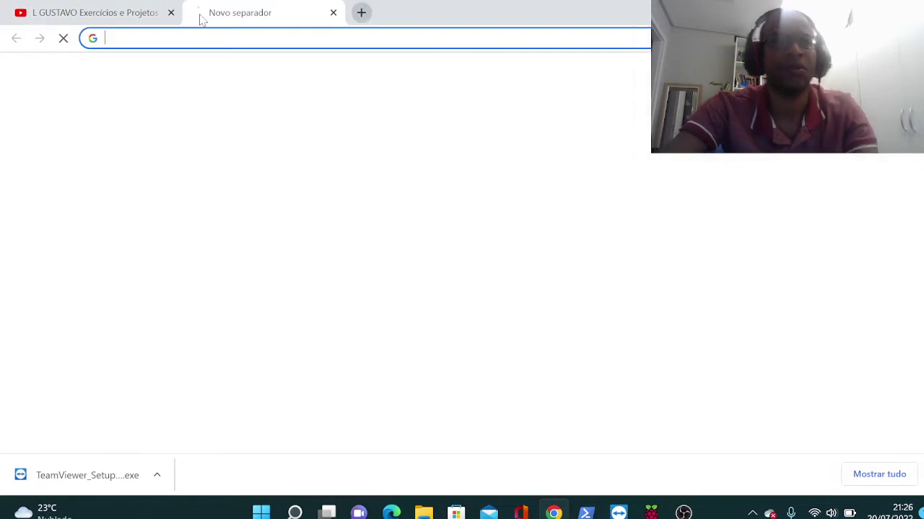
text(livro)
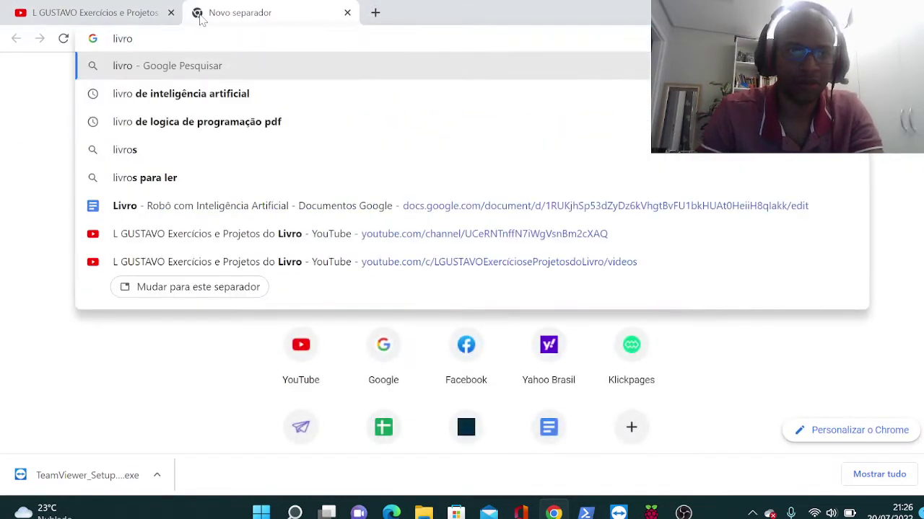
key(Down)
key(Down)
key(Down)
key(Down)
key(Down)
key(Return)
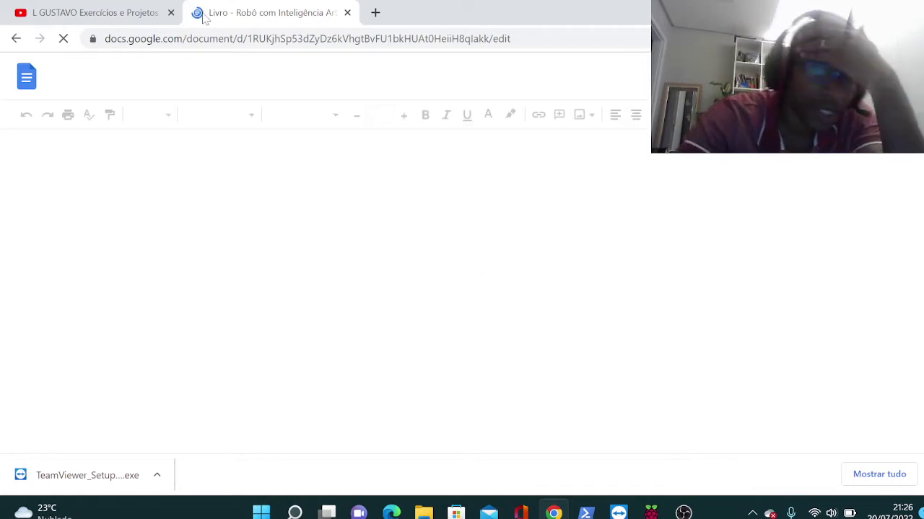
click(466, 317)
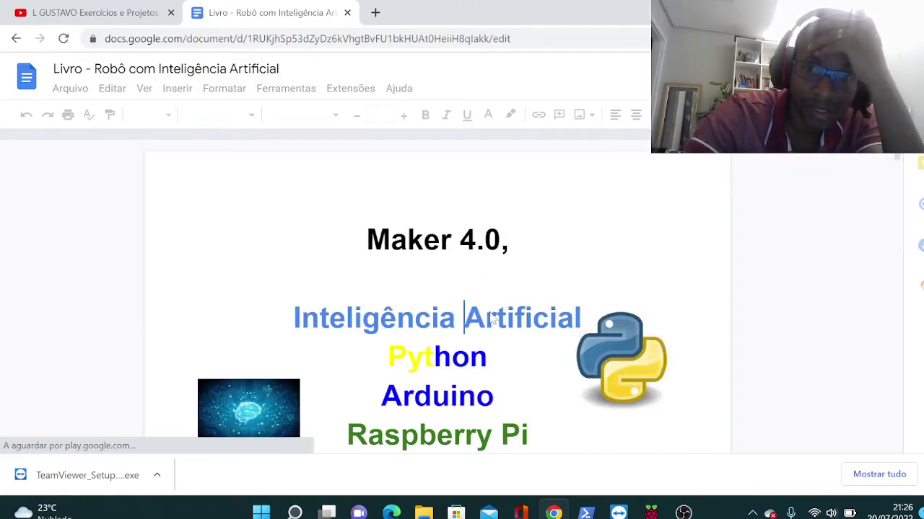
- Scroll the book down to page 95's Mapa de Ações Rápidas and highlight the Ação 01 line
drag(897, 159, 910, 368)
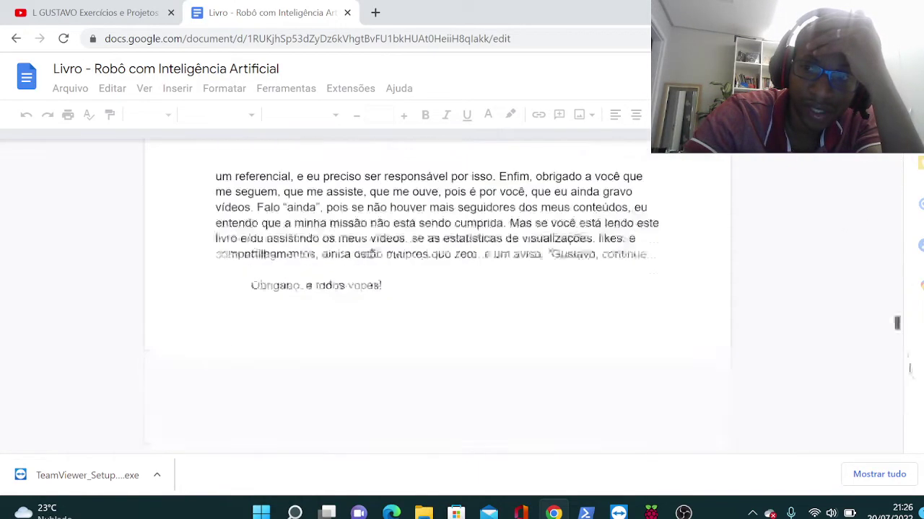
scroll(573, 278, down, 5)
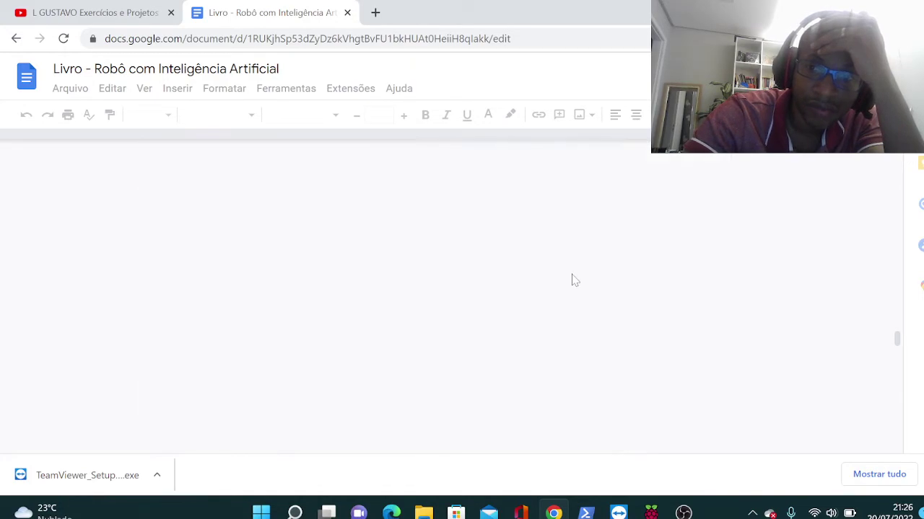
scroll(573, 279, down, 5)
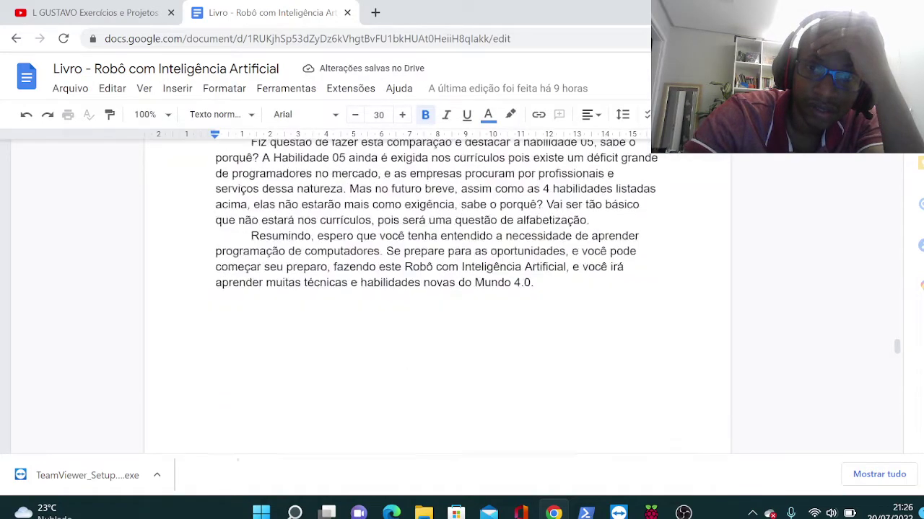
scroll(438, 296, up, 5)
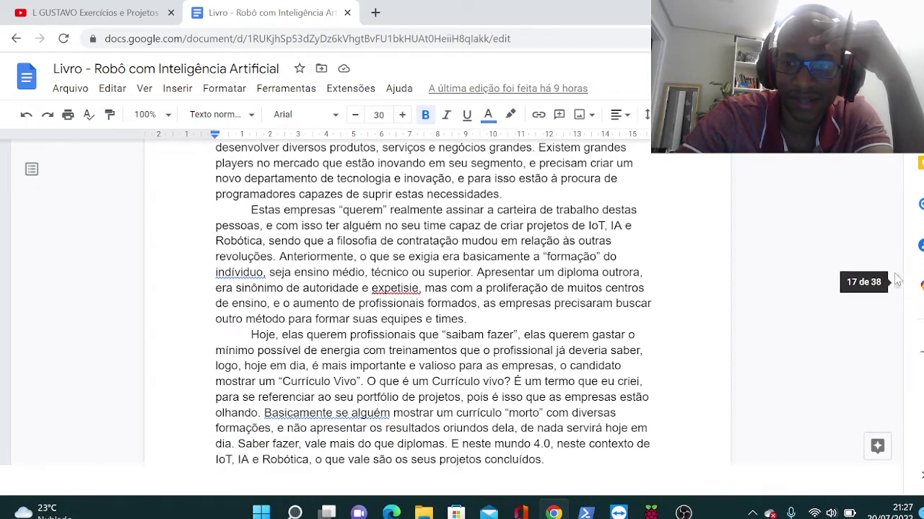
drag(899, 279, 899, 410)
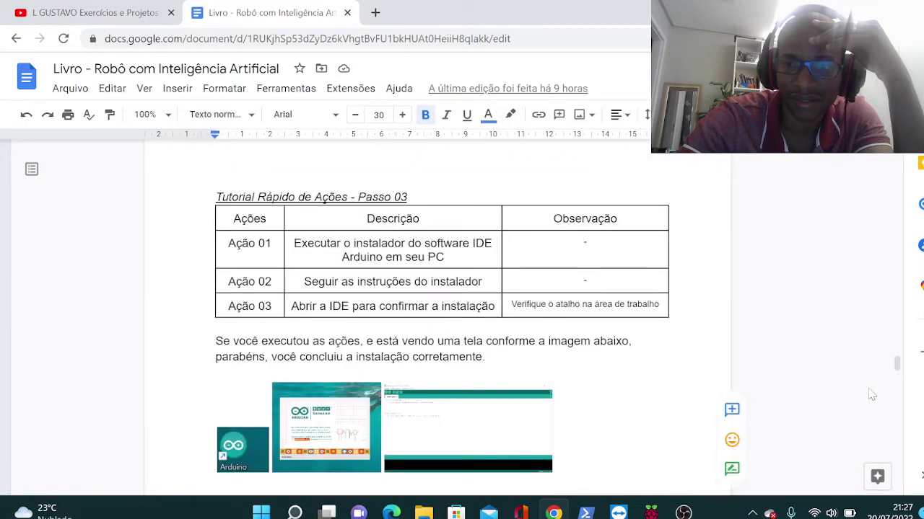
drag(898, 366, 882, 446)
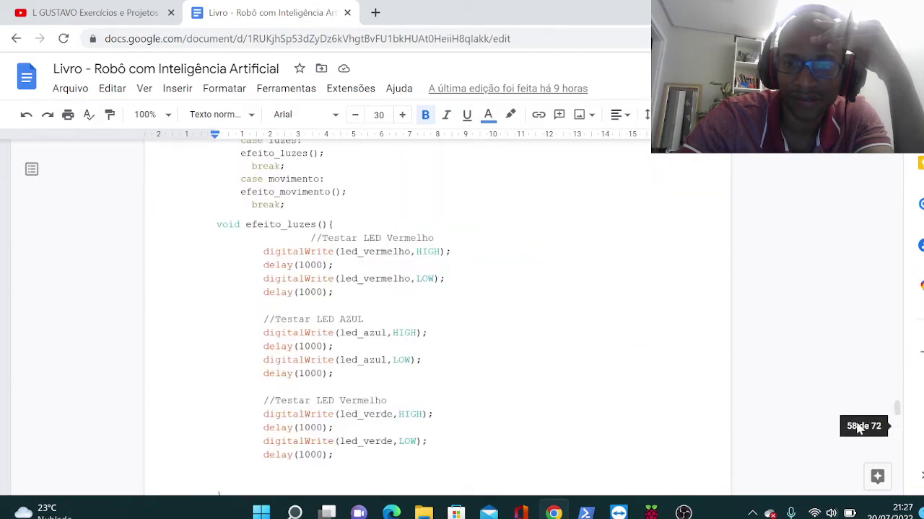
drag(898, 402, 903, 511)
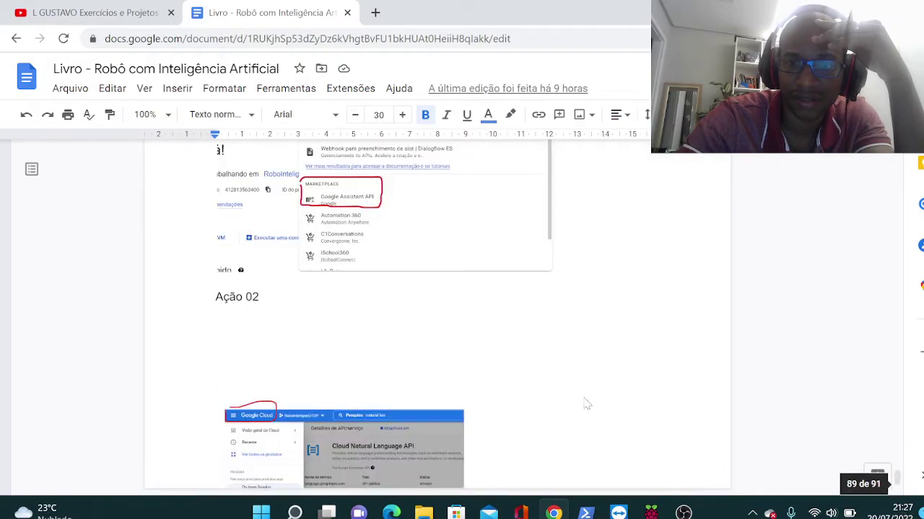
scroll(442, 317, down, 20)
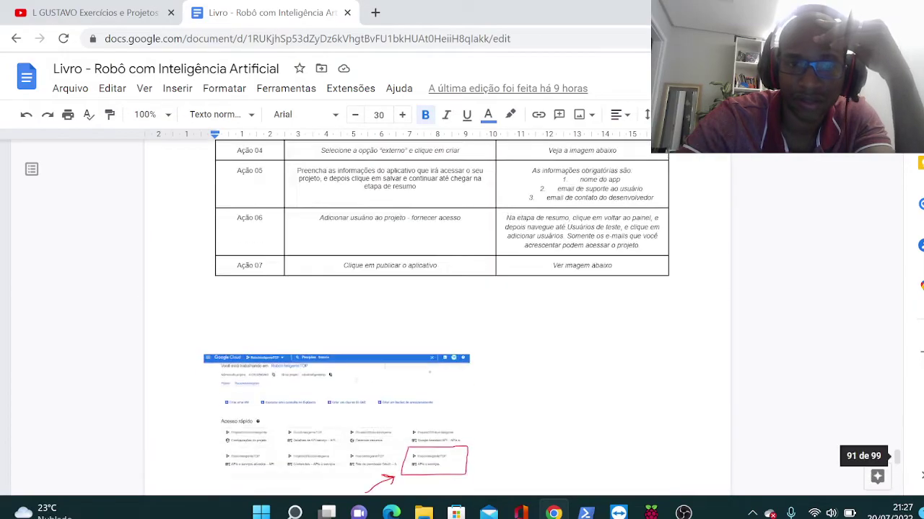
scroll(442, 317, down, 15)
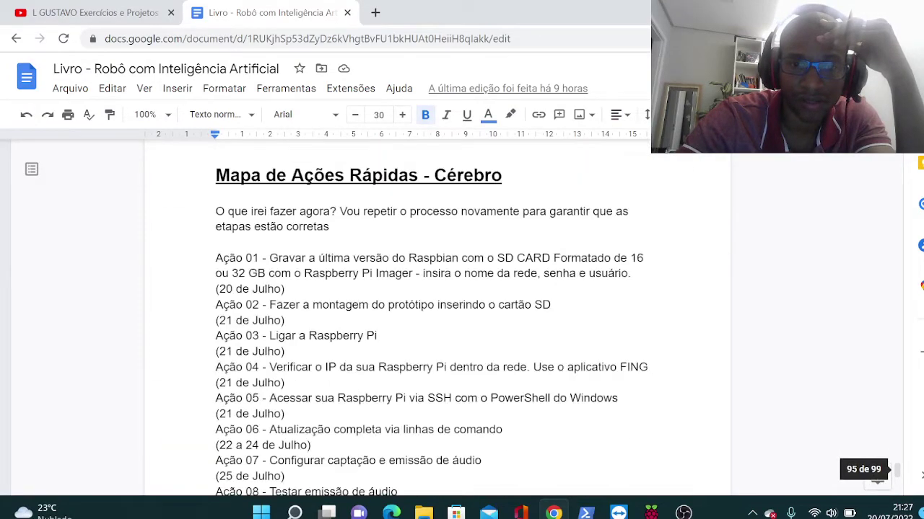
scroll(442, 317, up, 5)
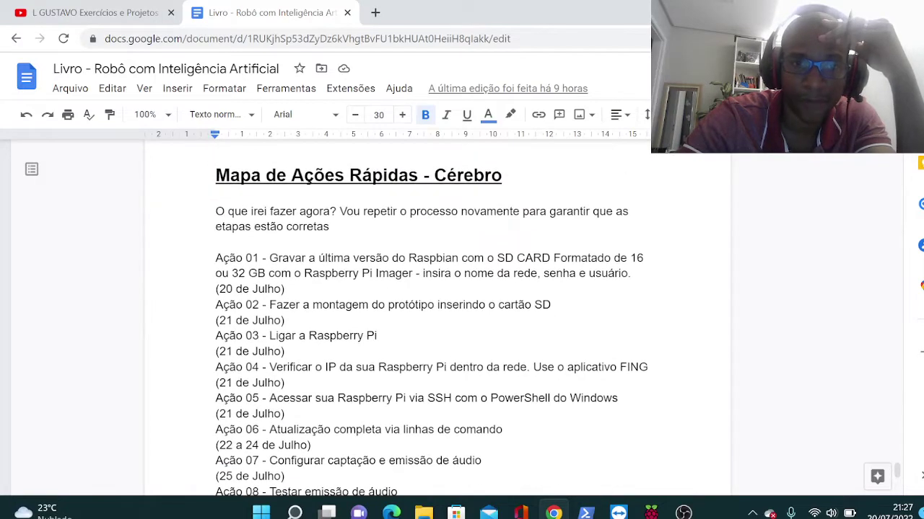
drag(215, 258, 620, 273)
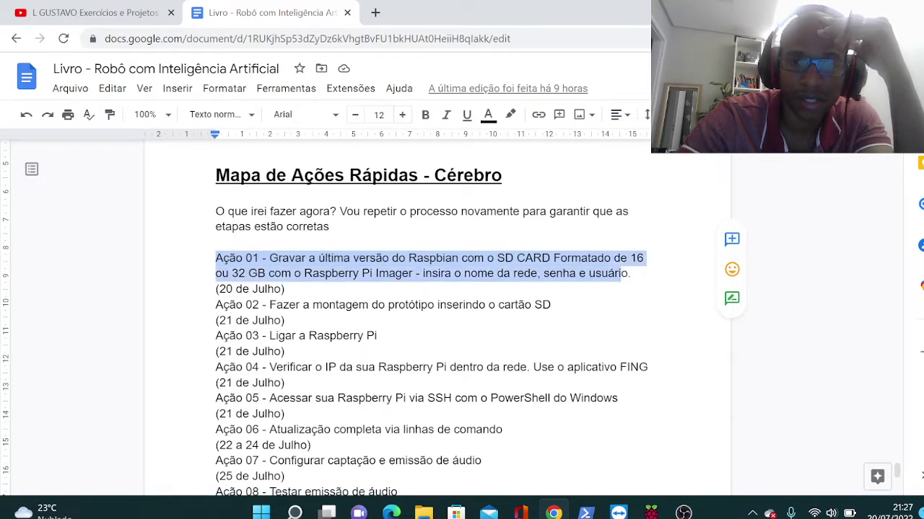
click(377, 274)
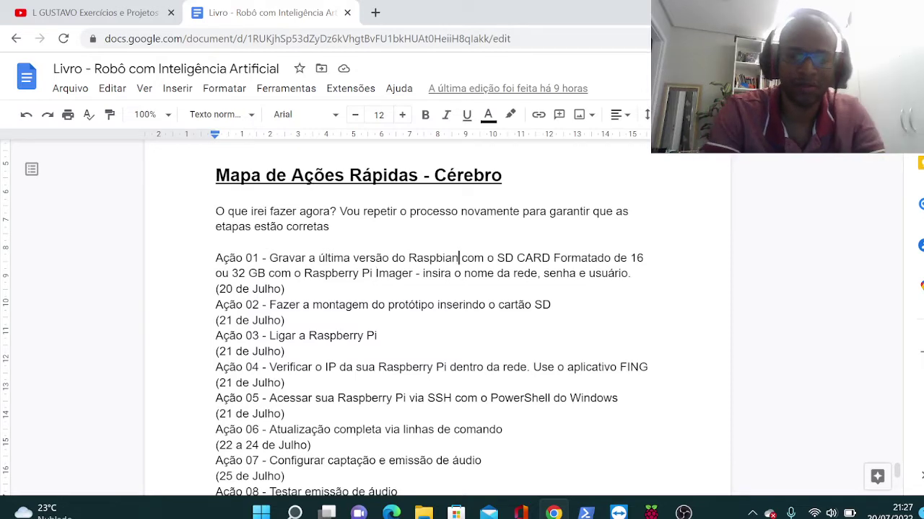
text(OS)
key(alt+Tab)
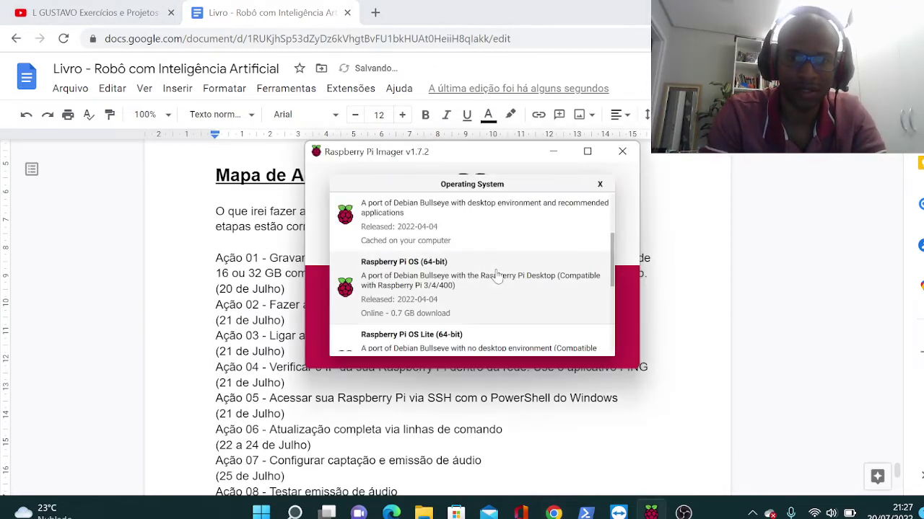
key(alt+Tab)
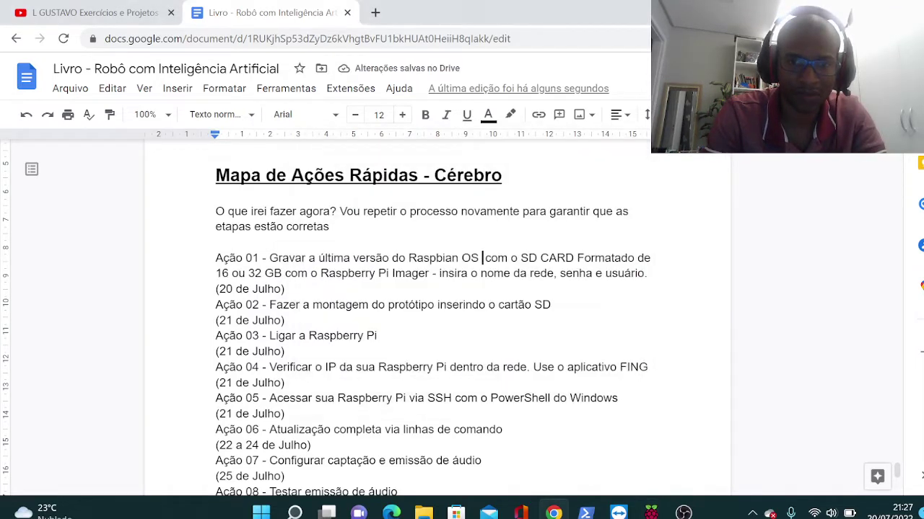
key(alt+Tab)
key(alt+Tab)
text(64)
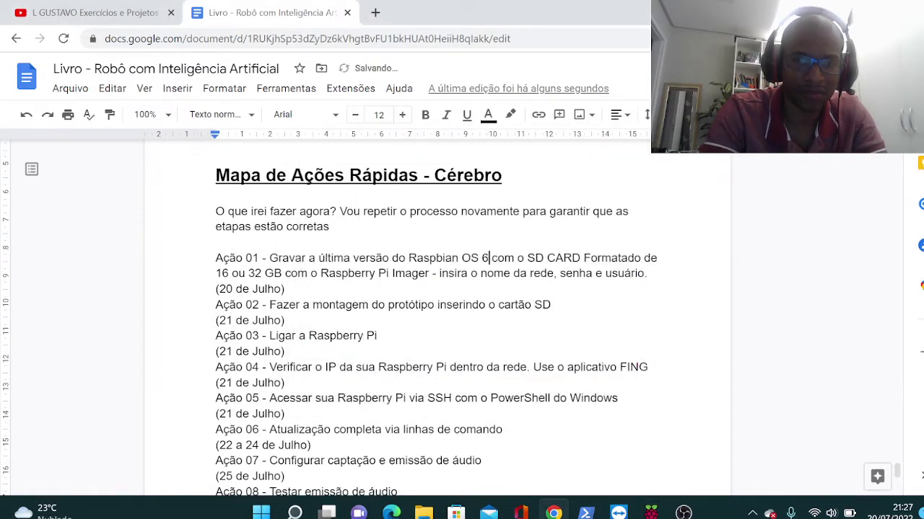
text( Bits)
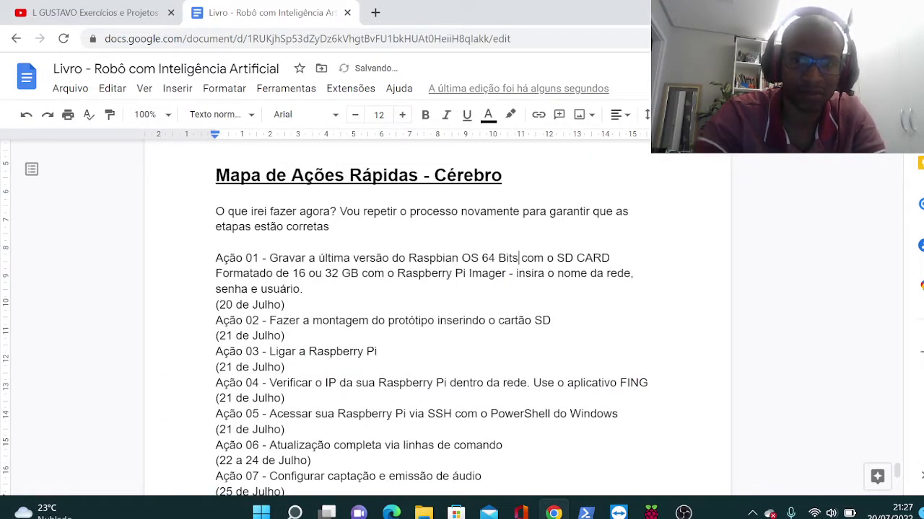
key(alt+Tab)
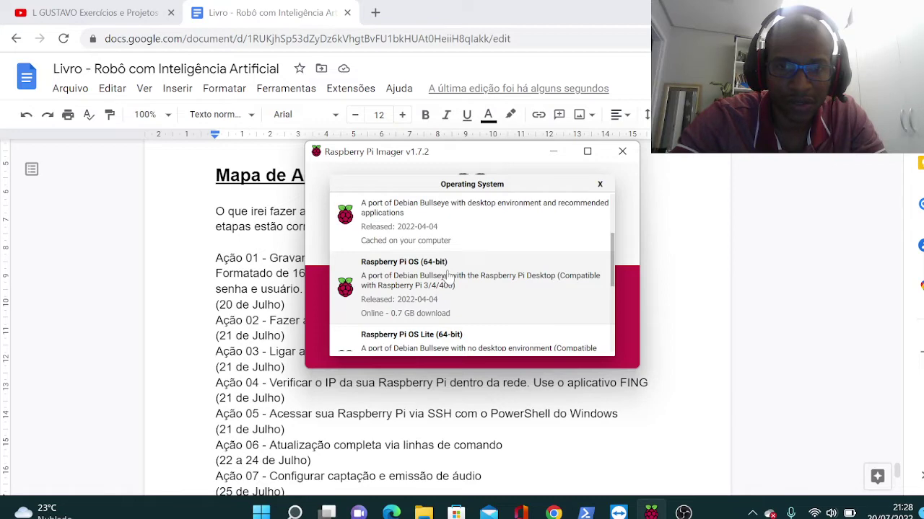
click(683, 512)
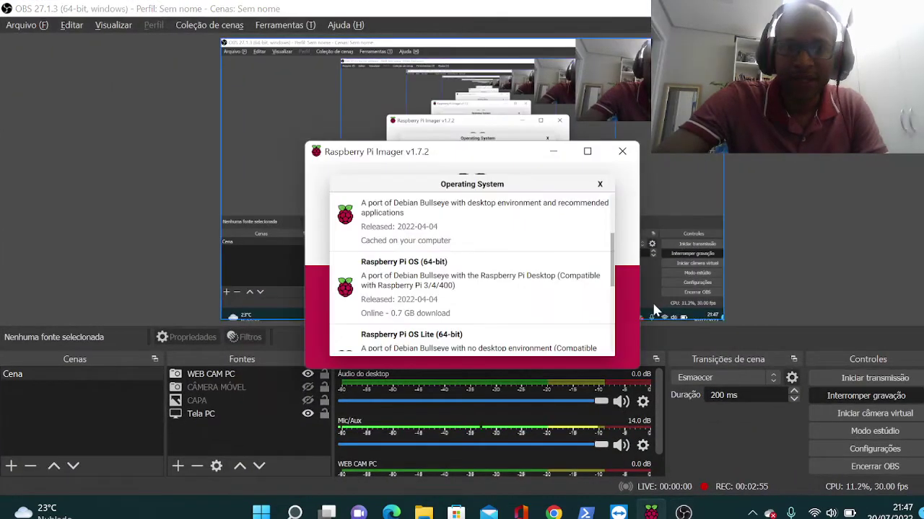
key(super+Tab)
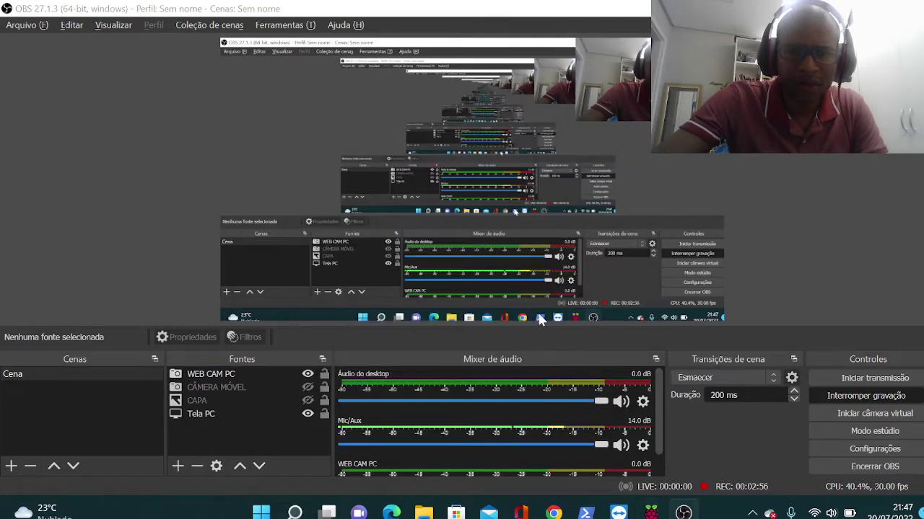
click(519, 232)
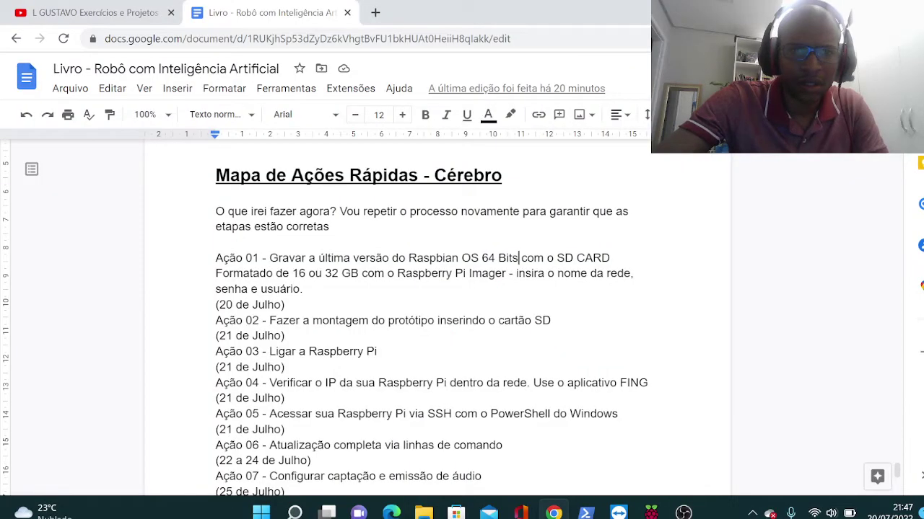
- Highlight the Ação 01 paragraph, then switch back to Raspberry Pi Imager via Task View
drag(302, 289, 228, 258)
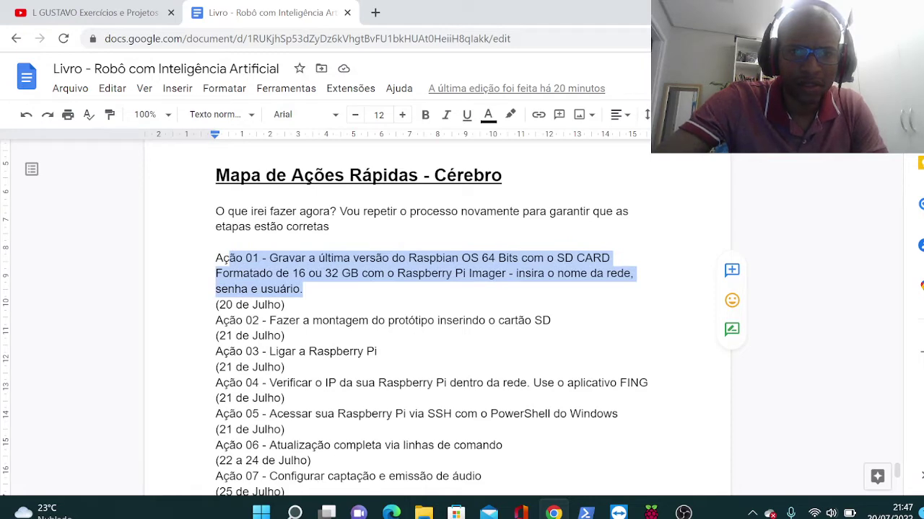
key(super+Tab)
click(575, 169)
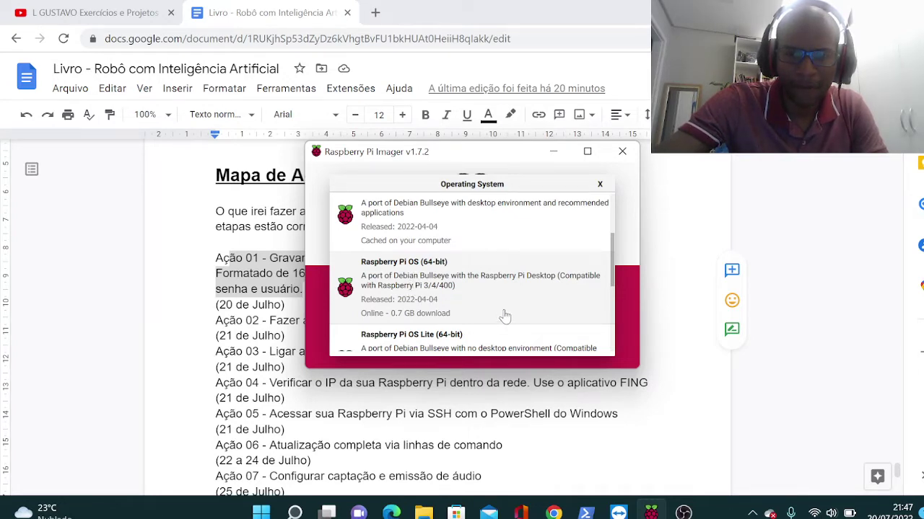
- Choose Raspberry Pi OS (64-bit) and the 15.9 GB USB mass storage device, then start writing
click(505, 316)
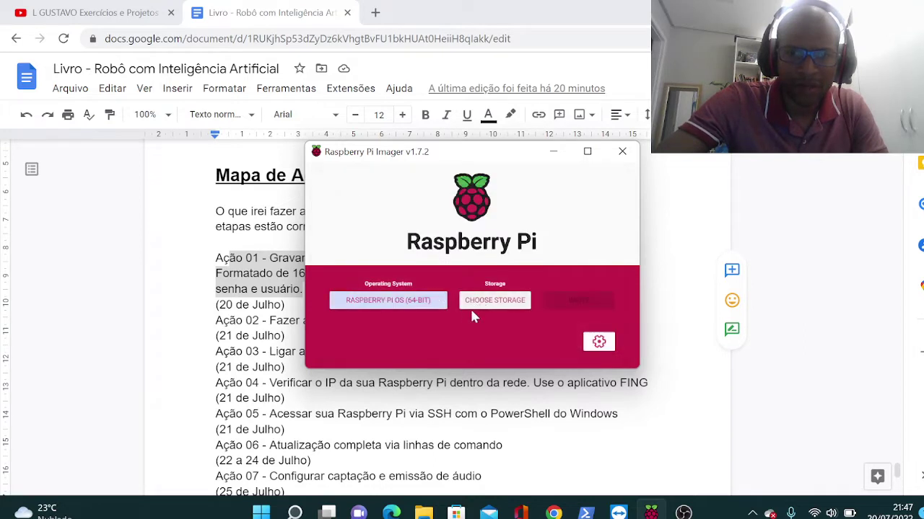
click(492, 302)
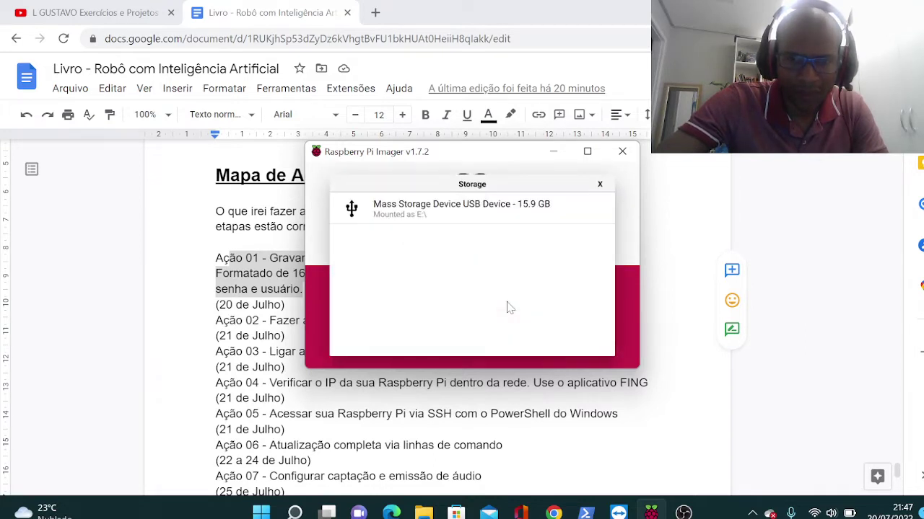
click(466, 220)
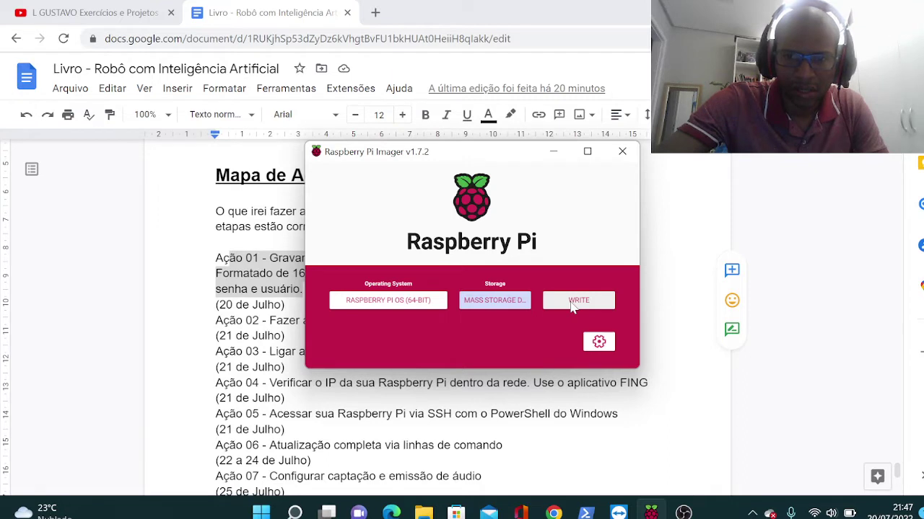
click(572, 306)
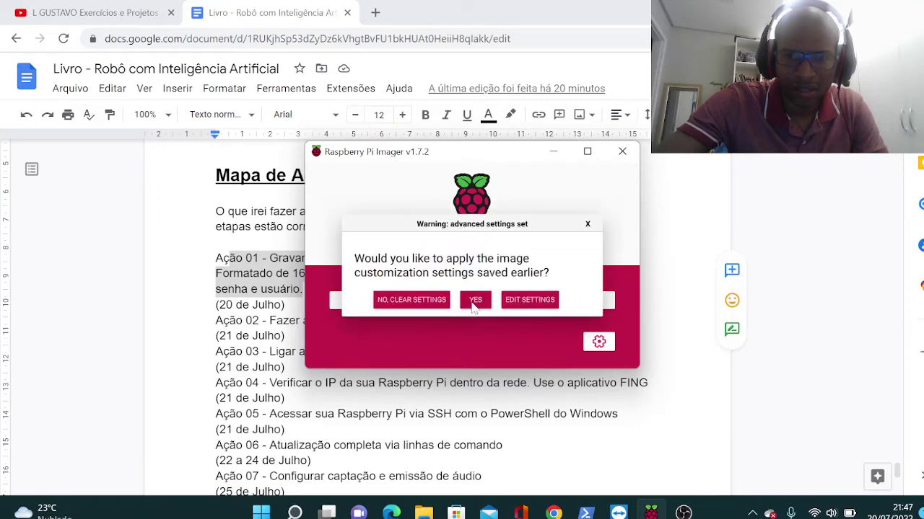
- Dismiss the saved-settings warning, open Advanced options with Ctrl+Shift+X, and show the Wi-Fi password
click(588, 225)
key(ctrl+shift+x)
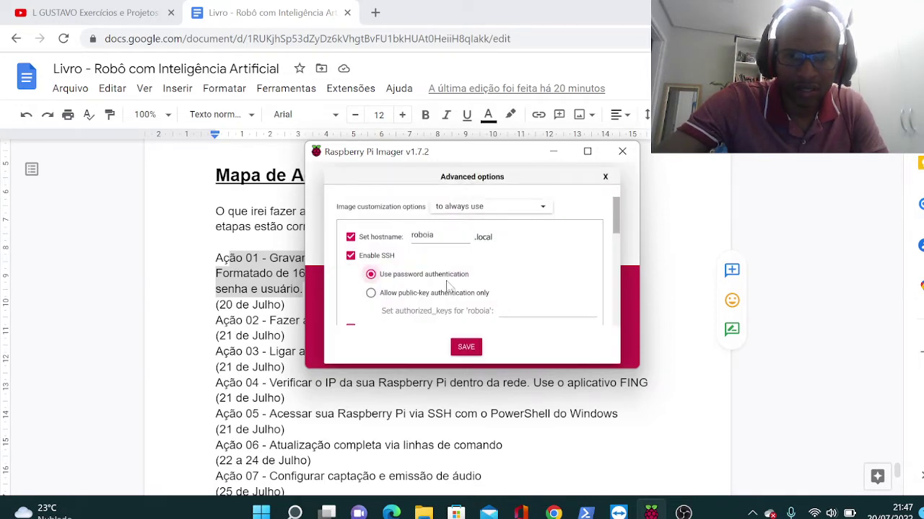
scroll(448, 285, down, 2)
scroll(447, 285, down, 3)
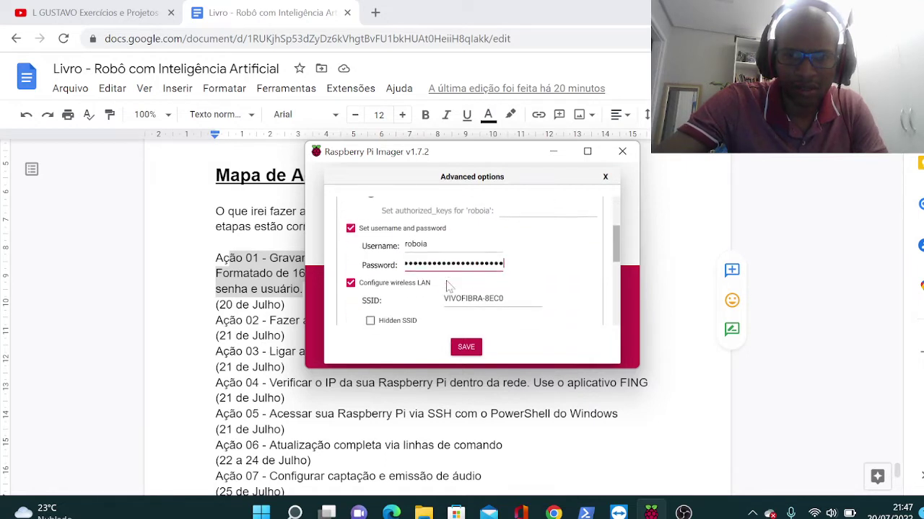
scroll(448, 285, up, 3)
scroll(448, 285, down, 5)
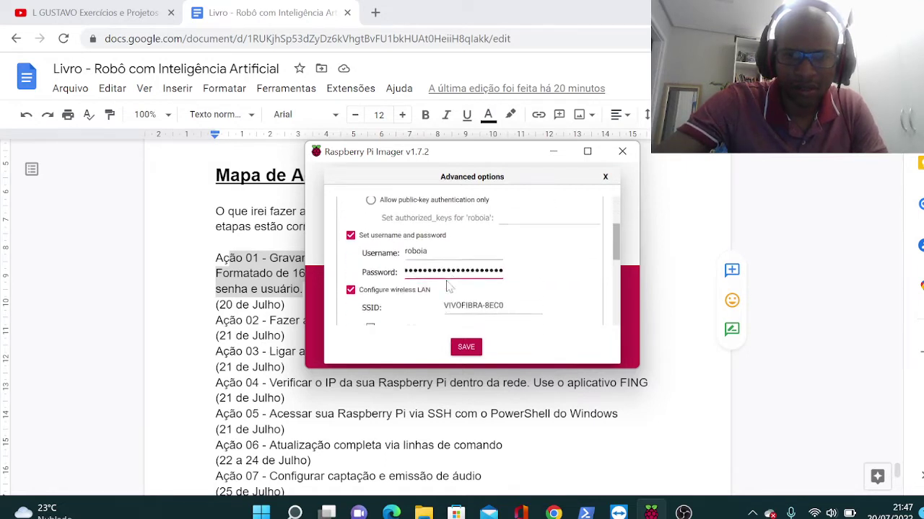
scroll(443, 288, up, 1)
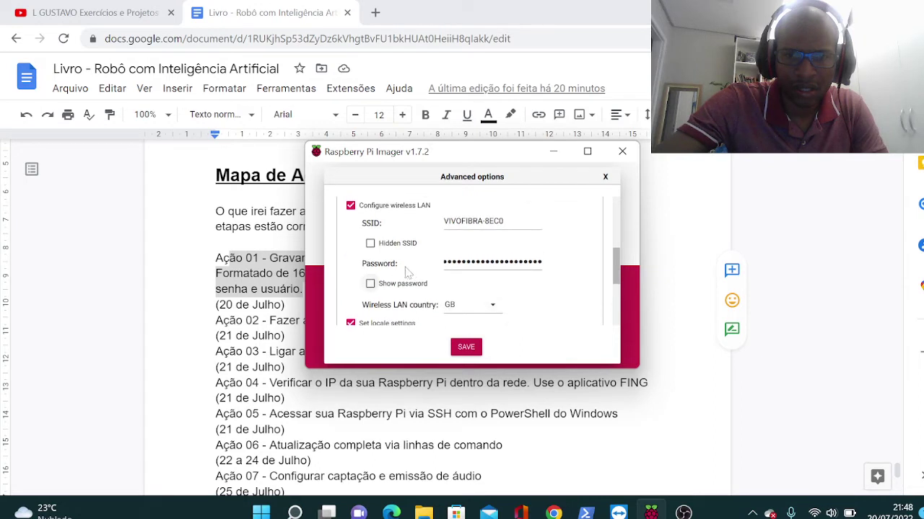
click(370, 283)
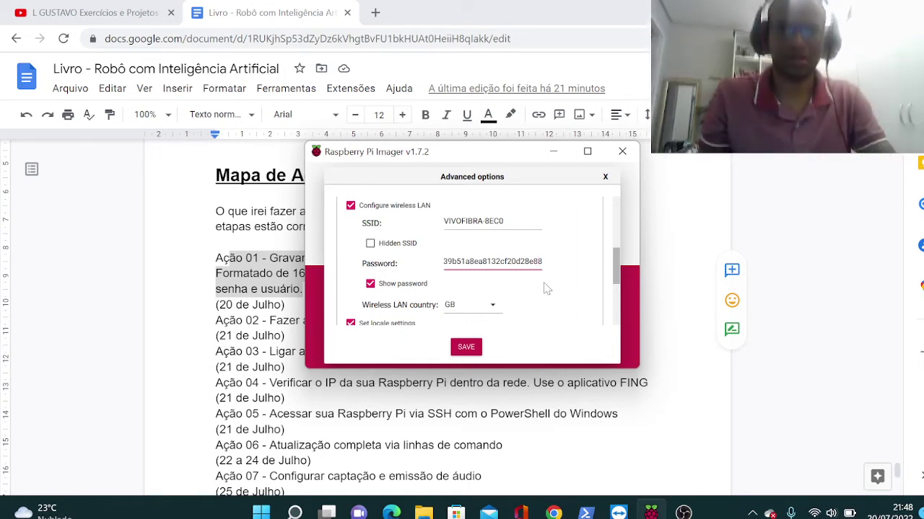
- Paste a different Wi-Fi password, then clear the user account password field
key(ctrl+v)
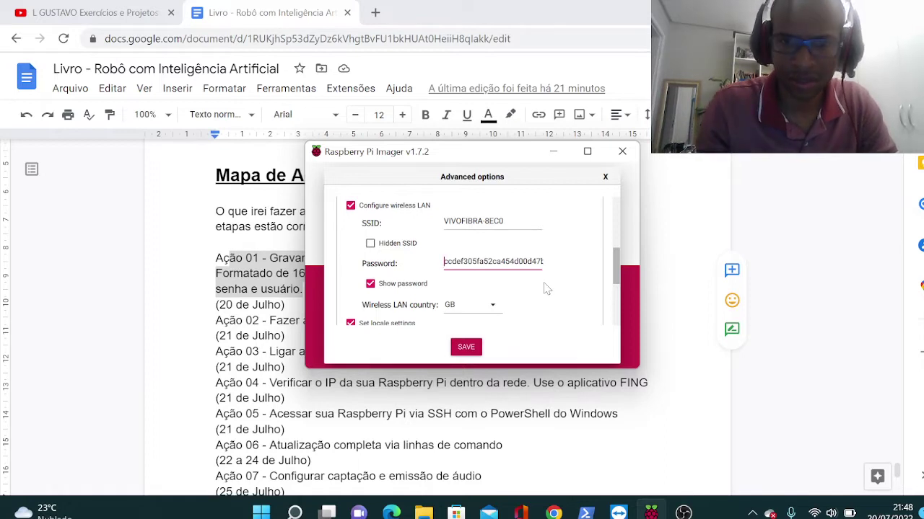
scroll(428, 266, up, 2)
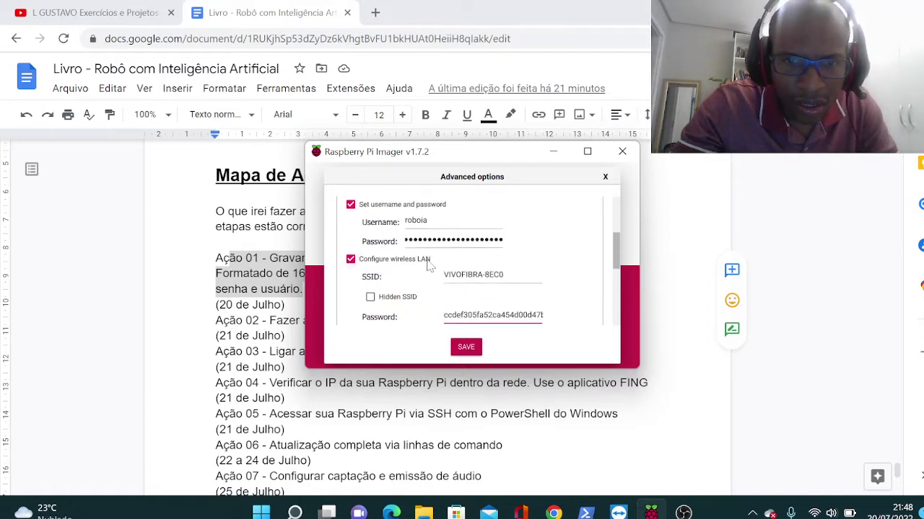
scroll(428, 265, down, 2)
scroll(428, 266, up, 2)
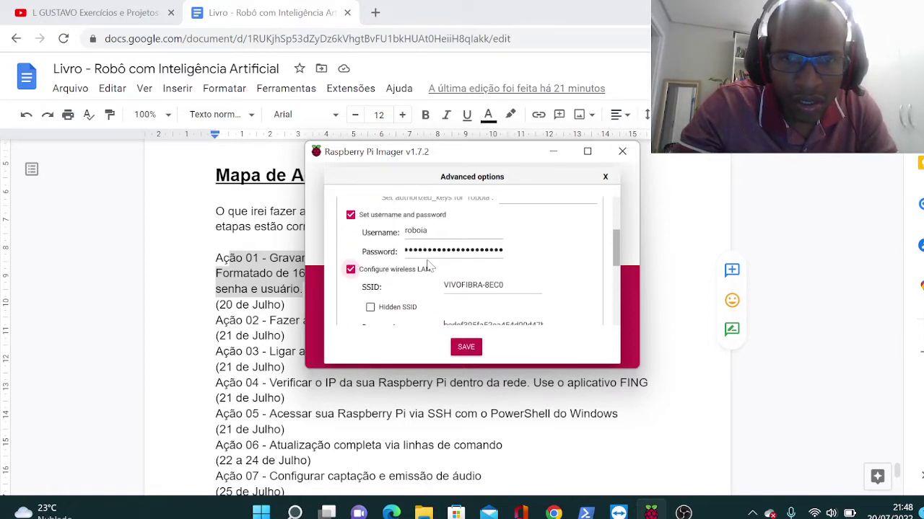
click(427, 250)
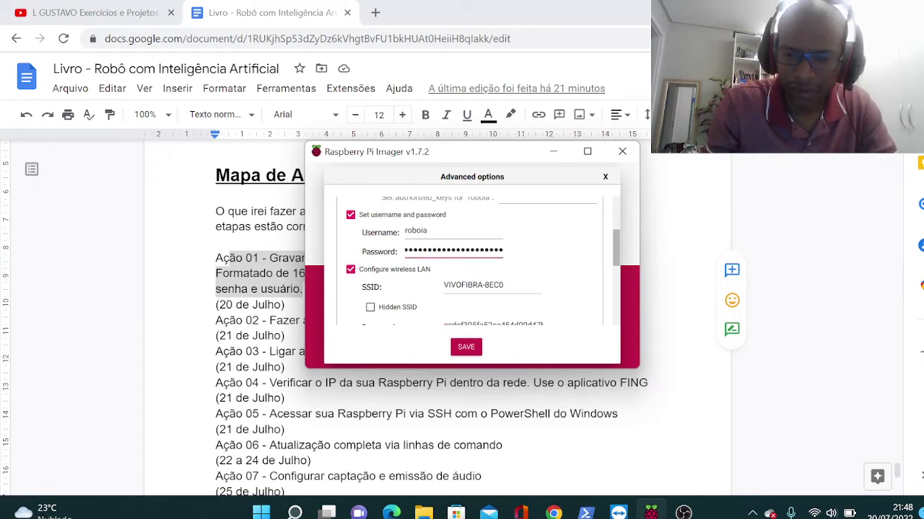
key(ctrl+a)
key(BackSpace)
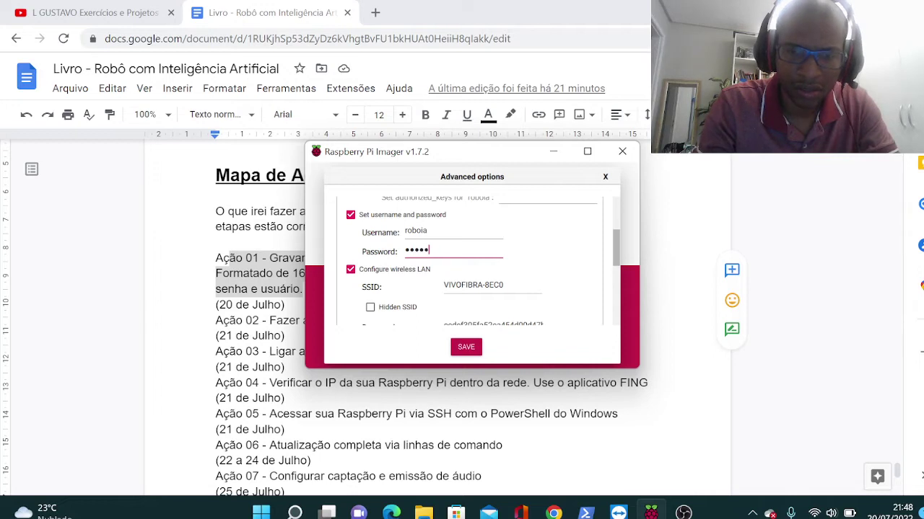
- Replace the Wi-Fi password with a newly typed one in capital letters
key(Tab)
key(Tab)
key(Tab)
key(Tab)
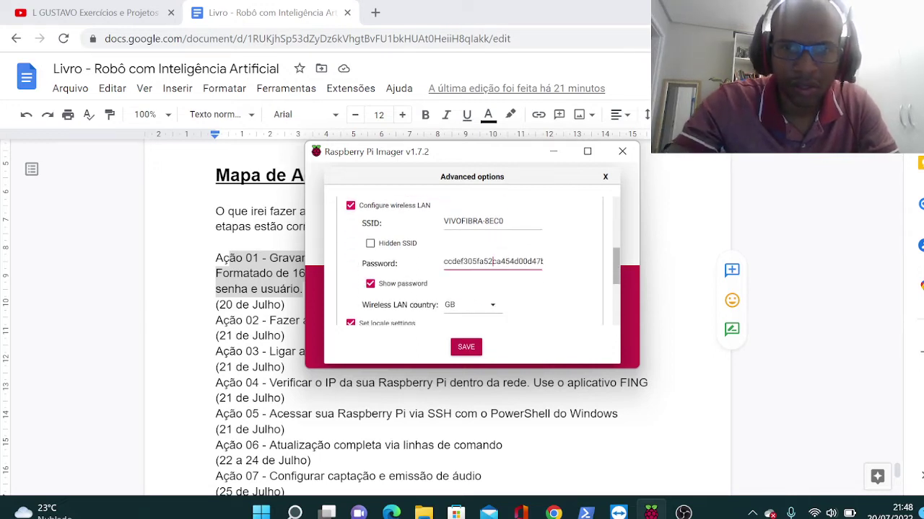
key(ctrl+a)
key(BackSpace)
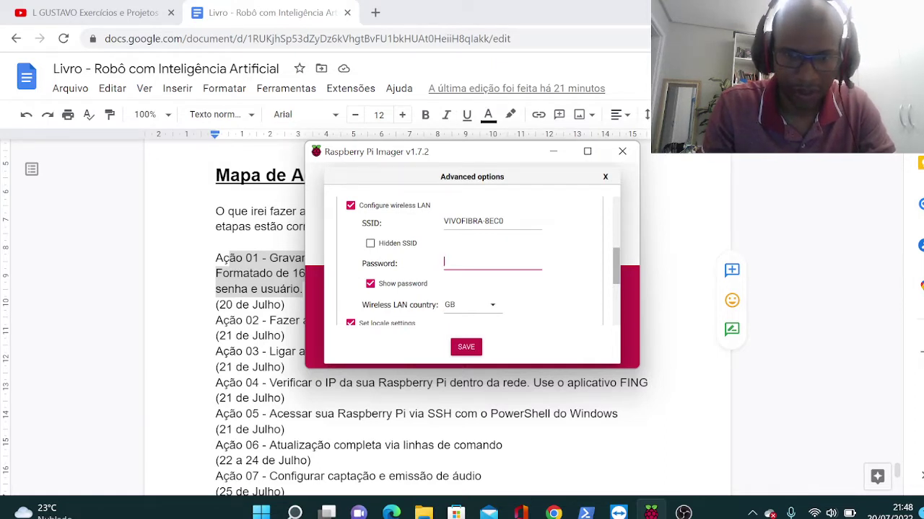
key(Caps_Lock)
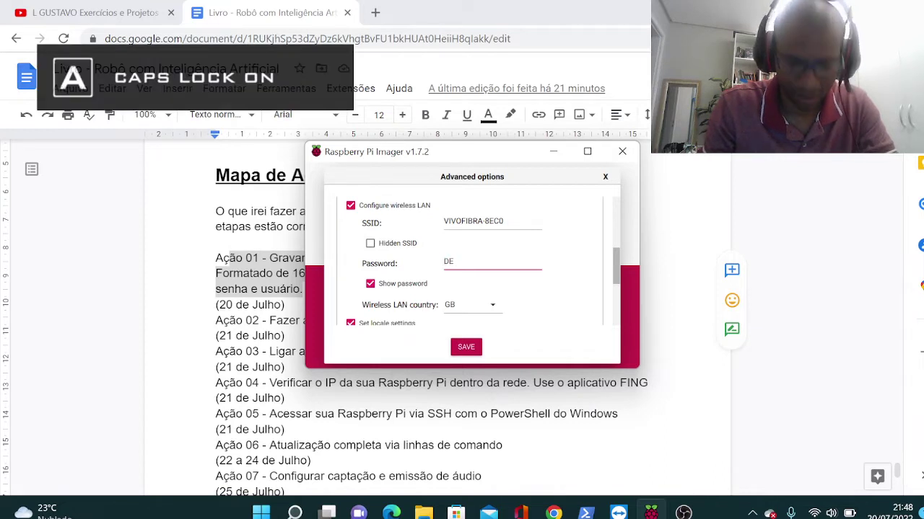
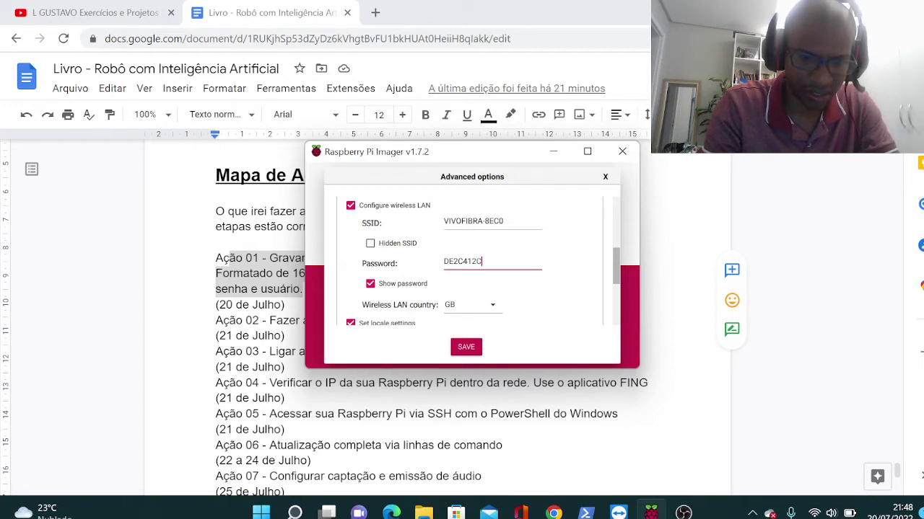
- Save the Advanced options and start writing the OS to the storage device
scroll(469, 267, down, 4)
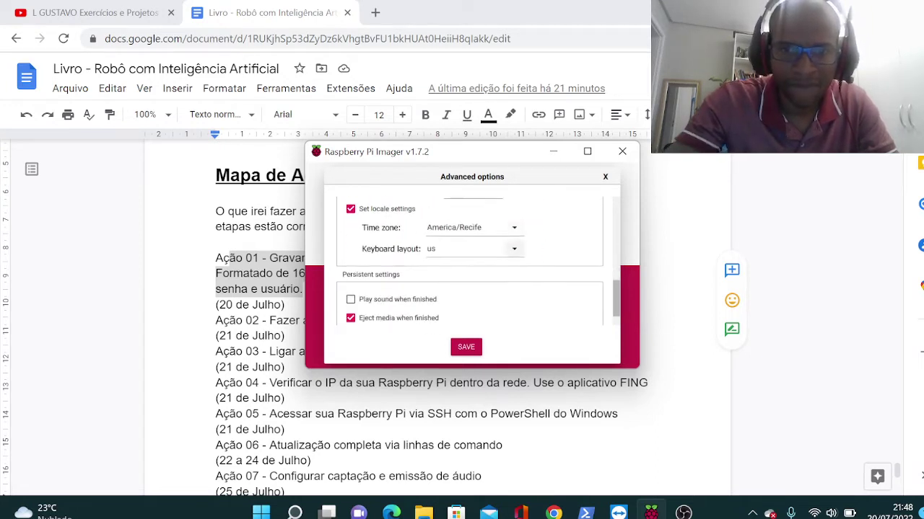
scroll(469, 275, down, 1)
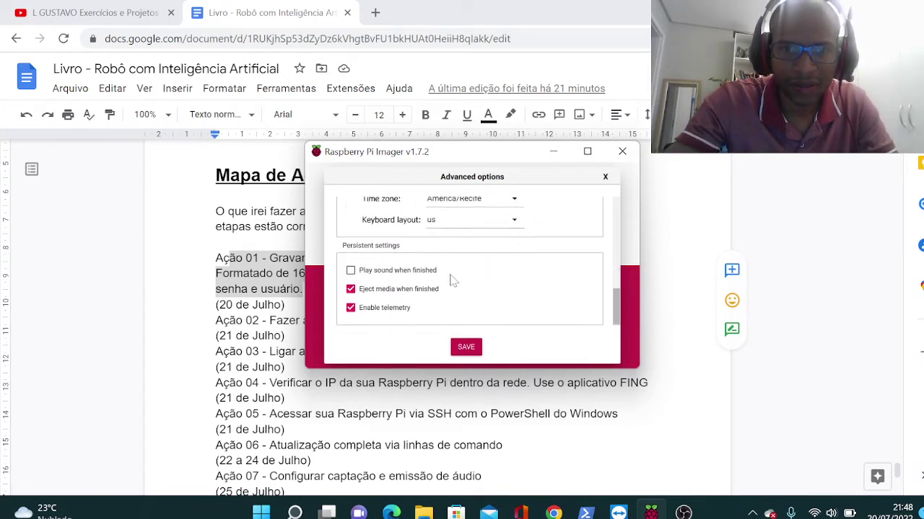
click(466, 347)
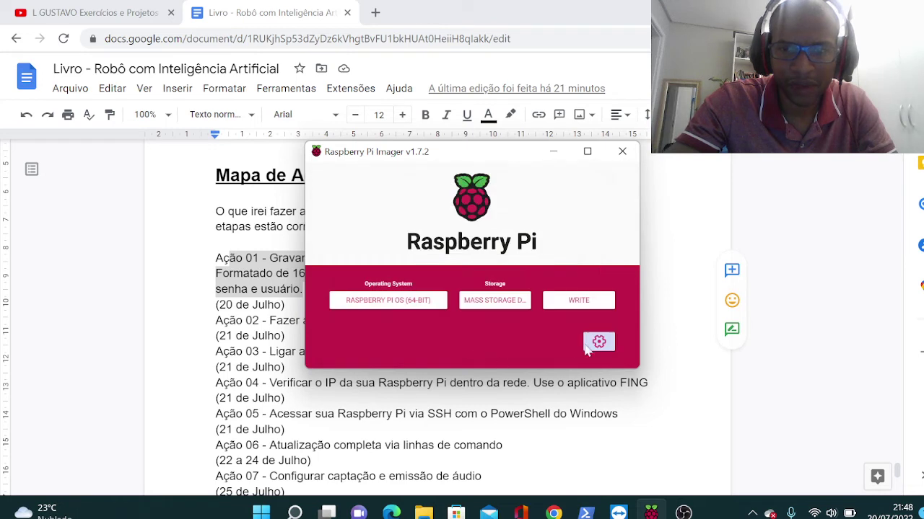
click(590, 303)
- Confirm the erase warning and restore the Imager to watch the write reach 5%
click(487, 307)
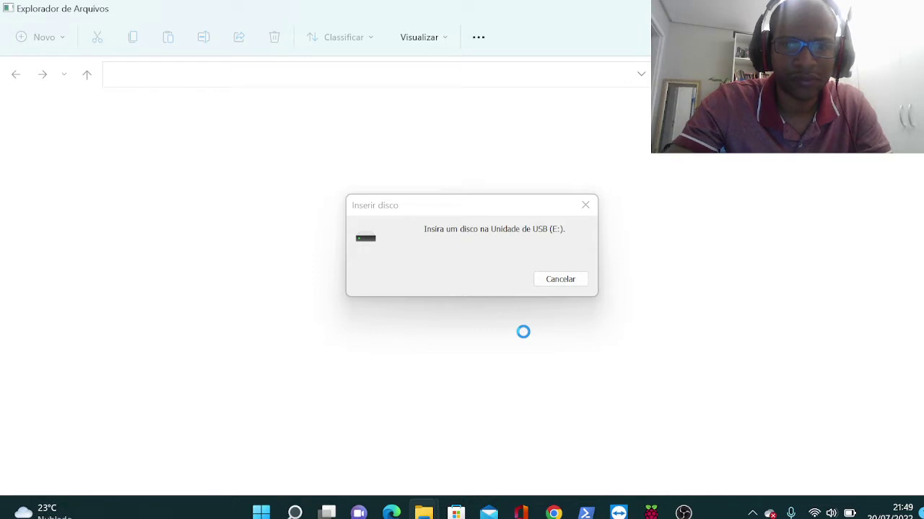
click(651, 513)
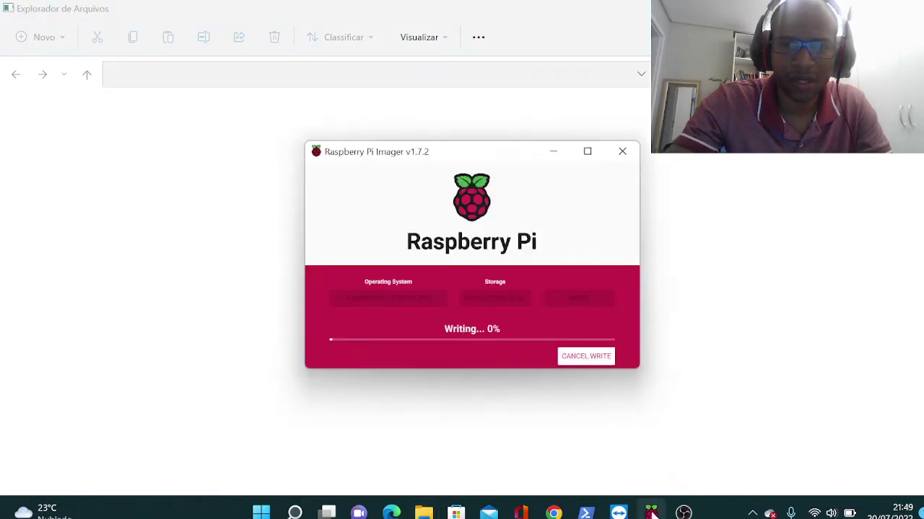
click(652, 513)
click(651, 513)
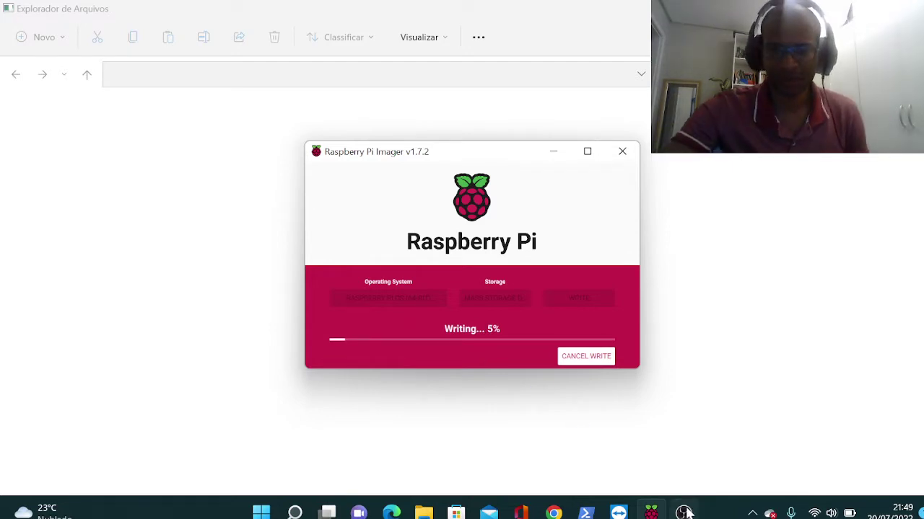
- Switch between OBS and the Imager to check the write, now at 12%
key(alt+Tab)
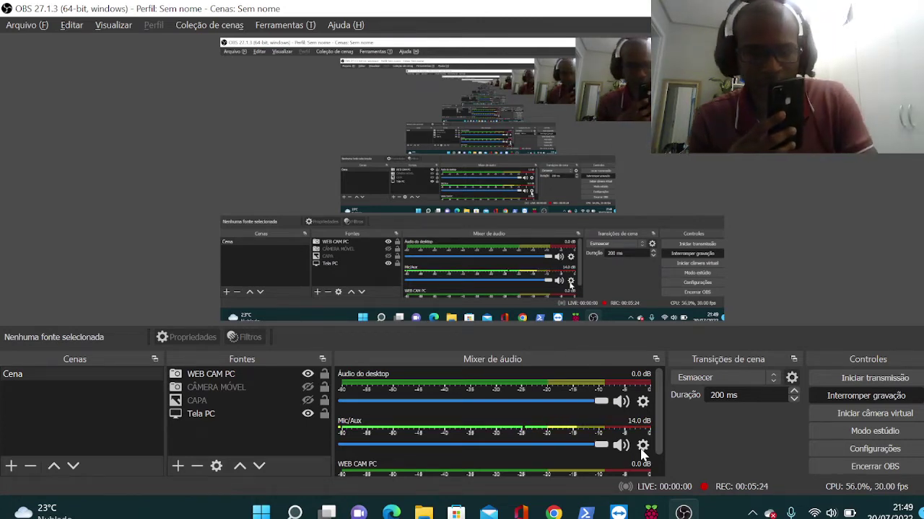
key(alt+Tab)
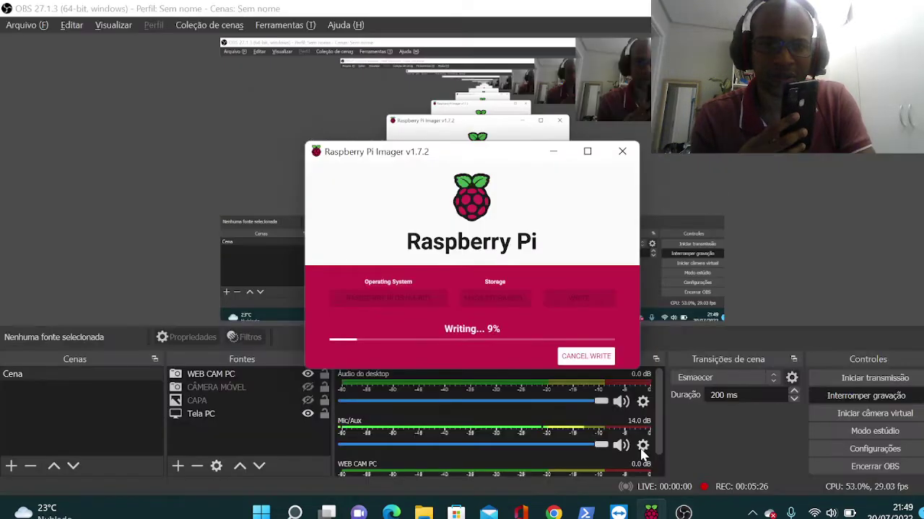
key(alt+Tab)
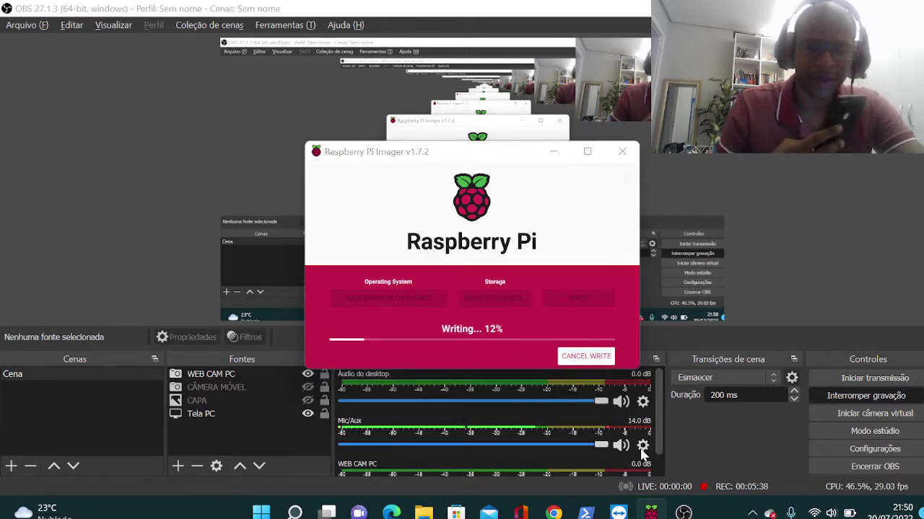
key(alt+Tab)
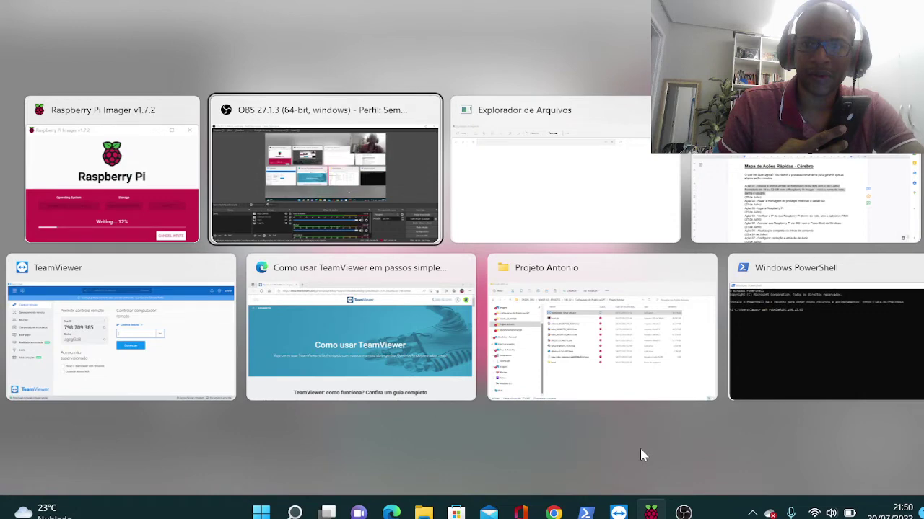
- Clear the highlight on the Ação 01 paragraph in Google Docs, then bring OBS Studio forward
key(Escape)
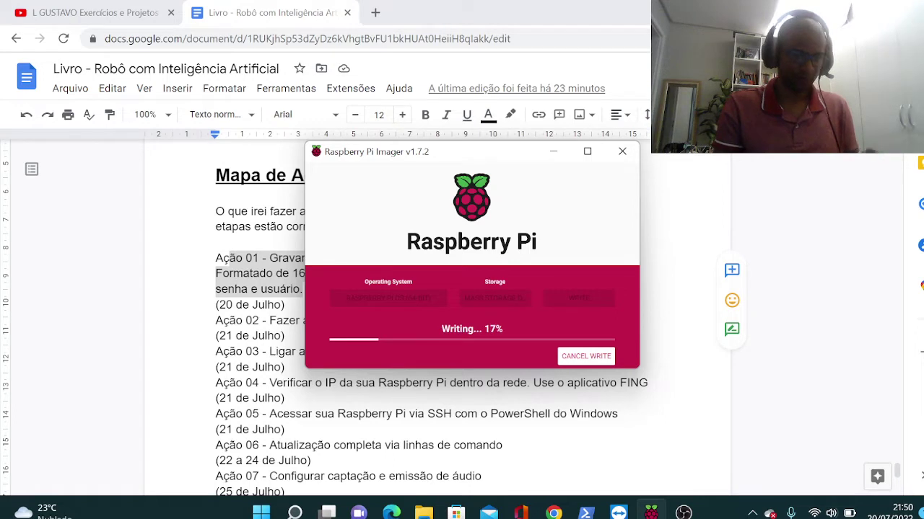
key(alt+Tab)
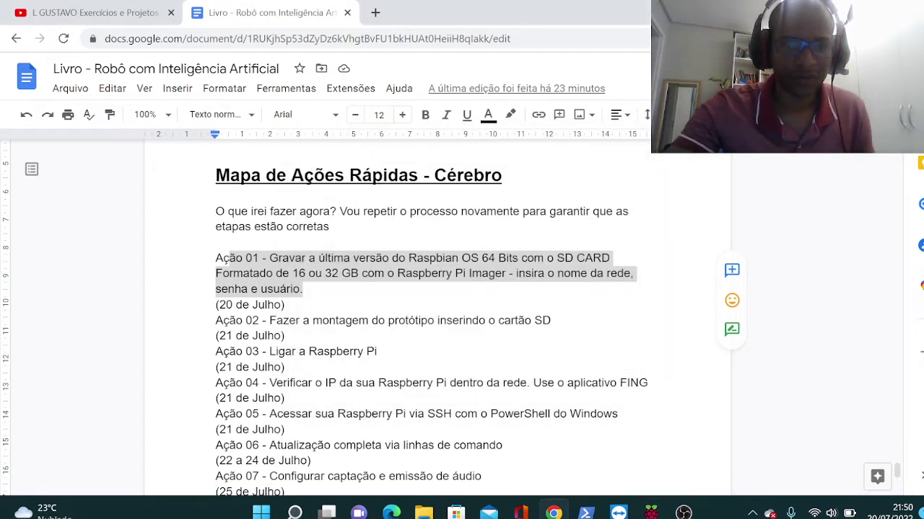
click(285, 335)
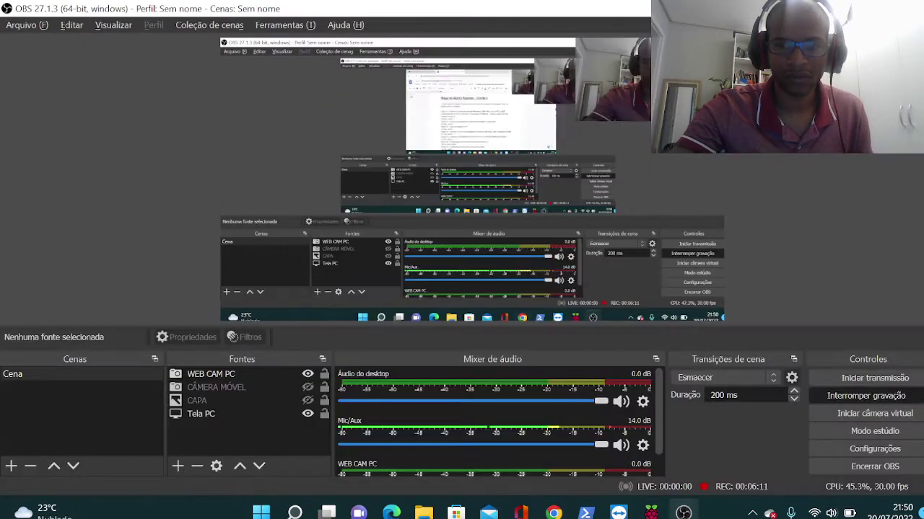
click(683, 513)
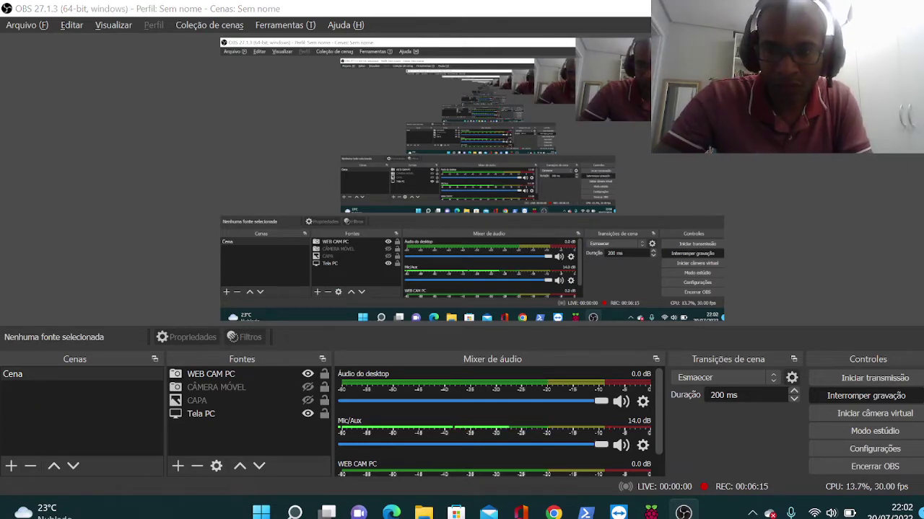
- Dismiss Raspberry Pi Imager's Write Successful dialog to return to its main screen
key(alt+Tab)
click(467, 322)
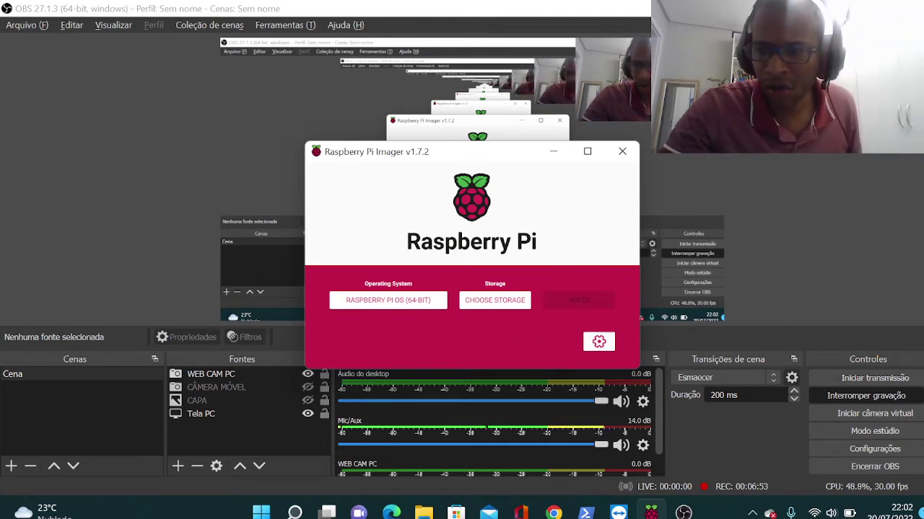
- Pause and resume the OBS screen recording with its hotkey, leaving OBS in front
key(alt+Tab)
key(ctrl+shift+p)
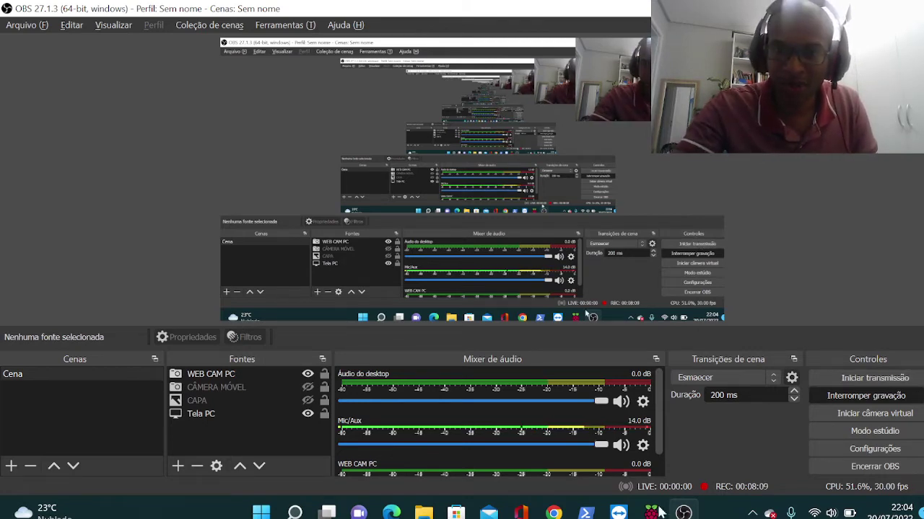
- Bring the PowerShell window holding the ssh command to 192.168.15.65 over the desktop
click(586, 512)
click(585, 512)
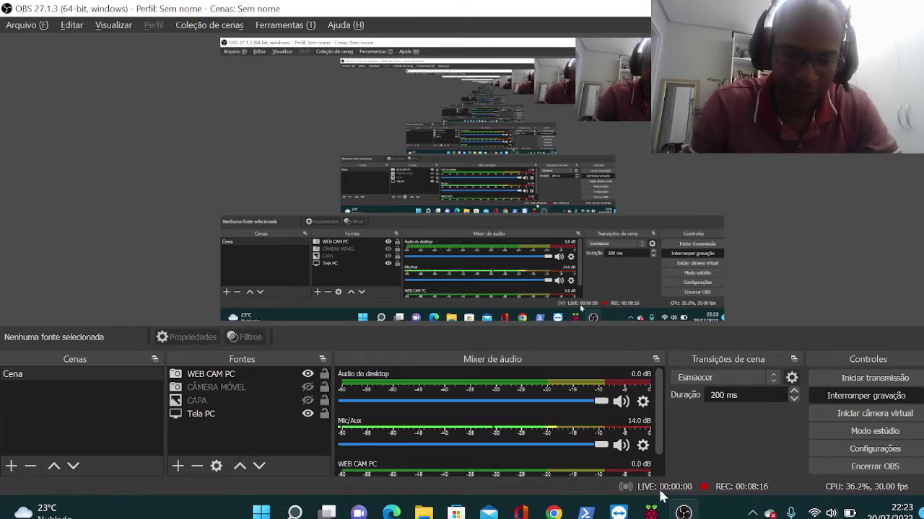
key(super+d)
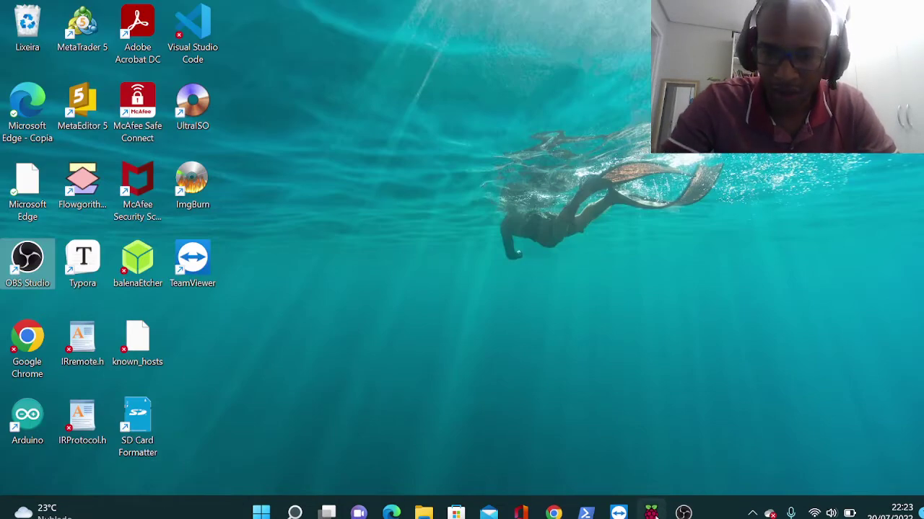
click(587, 506)
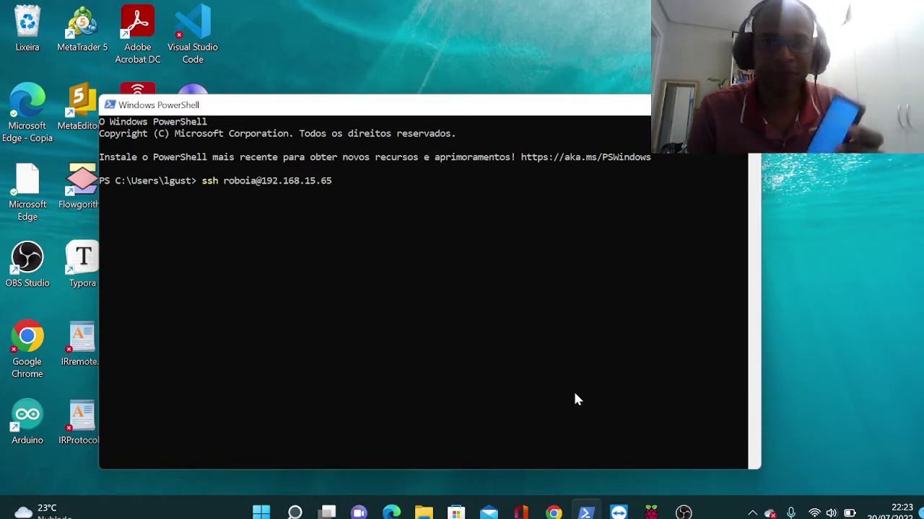
- Recall the previous ssh command, then close the old PowerShell window
click(683, 513)
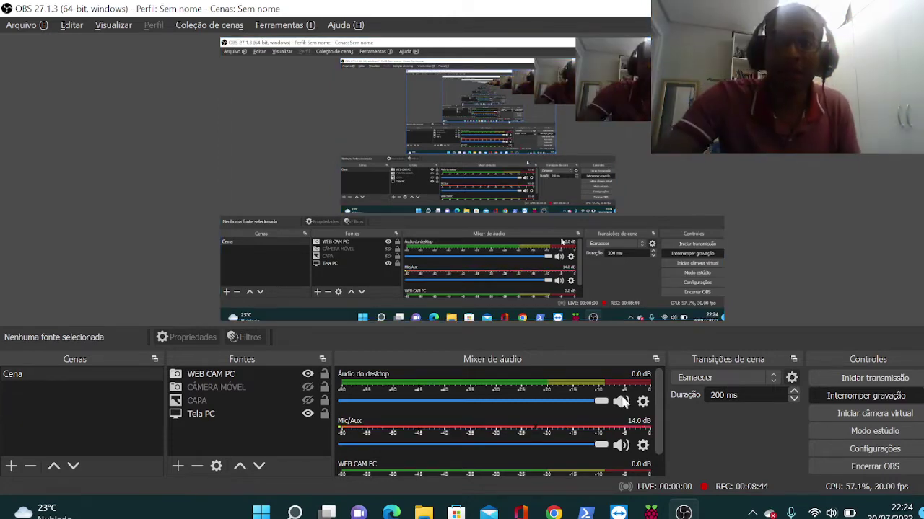
click(589, 513)
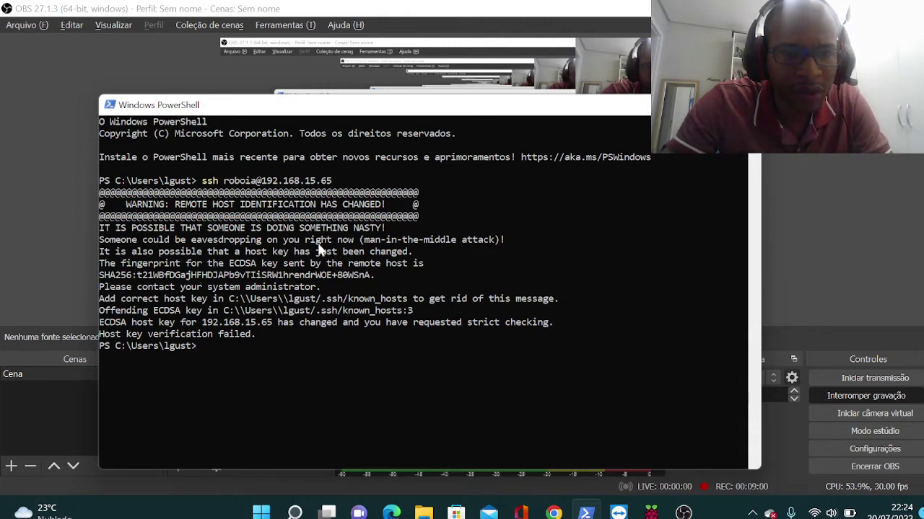
key(Up)
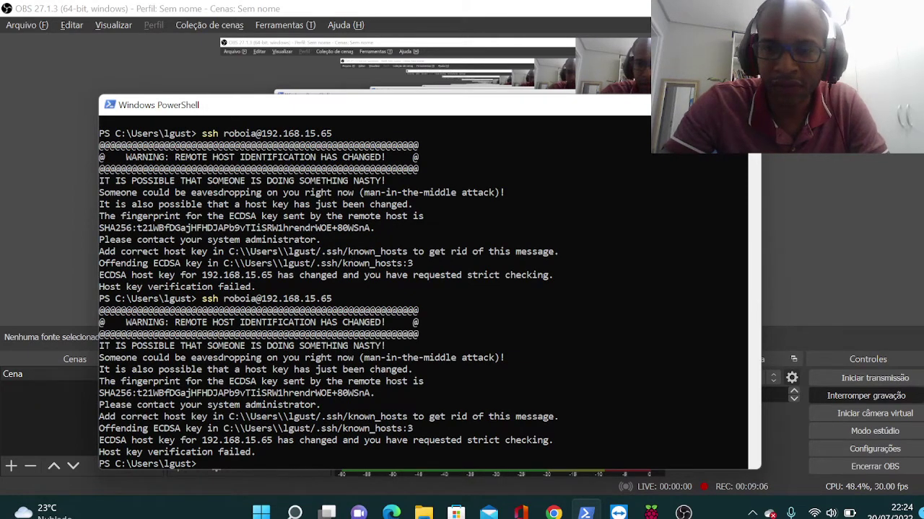
key(alt+F4)
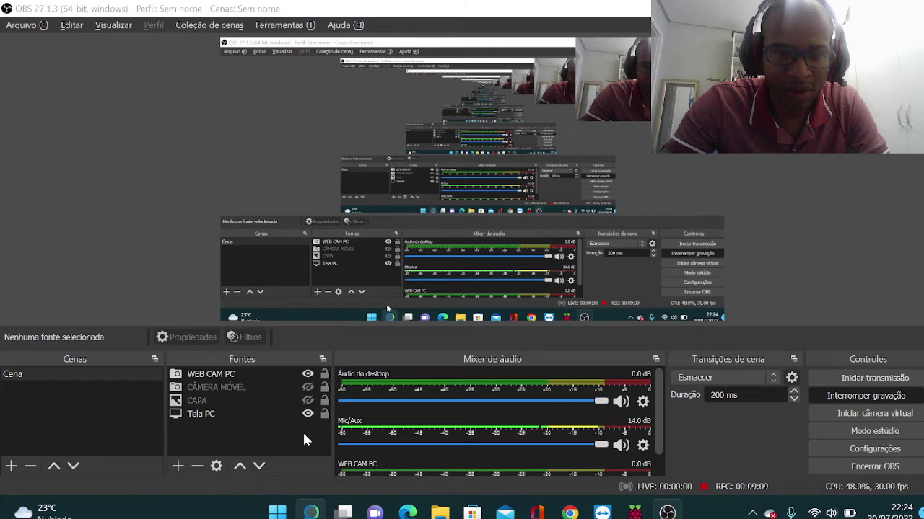
- In a new PowerShell, run the pasted ssh command to 192.168.15.65, which fails on a changed host key
key(super)
text(PO)
key(Return)
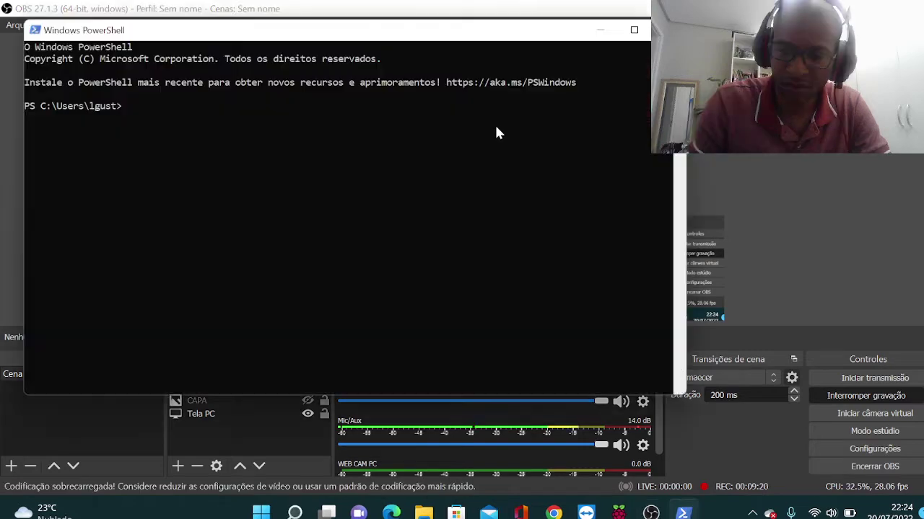
key(ctrl+v)
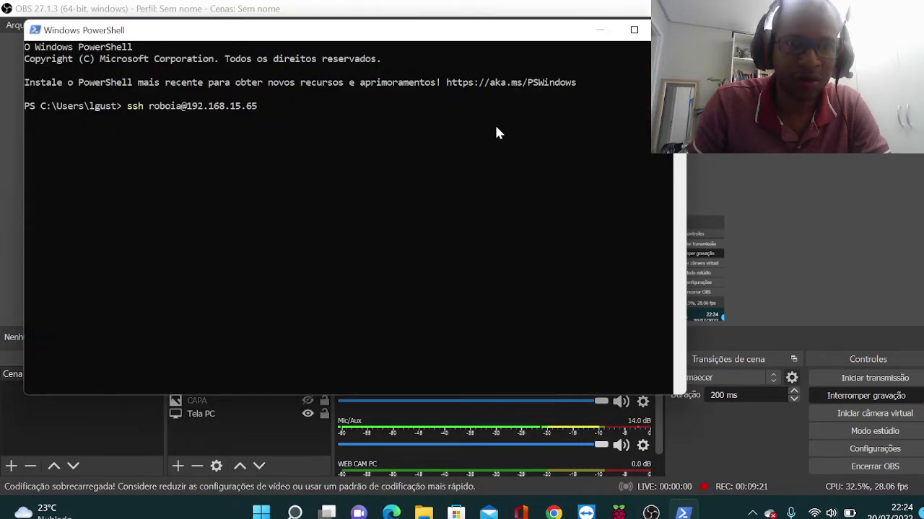
key(Return)
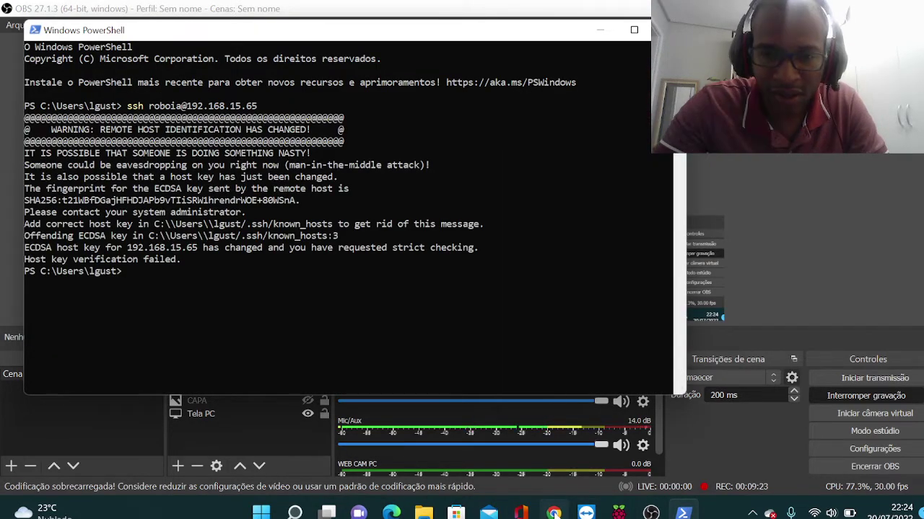
click(554, 512)
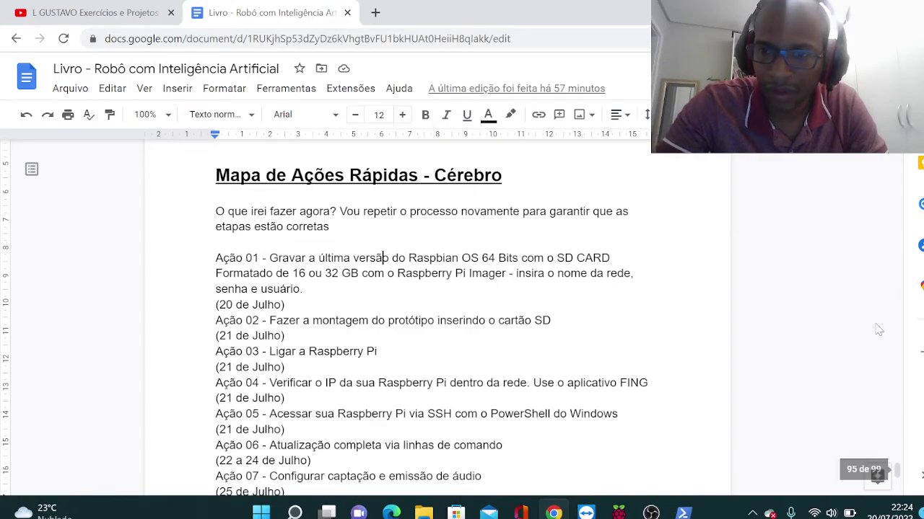
- Scroll the Google Docs book down to the Passo 13 - Acesso via SSH table
drag(897, 471, 897, 424)
drag(899, 350, 909, 266)
scroll(514, 265, down, 20)
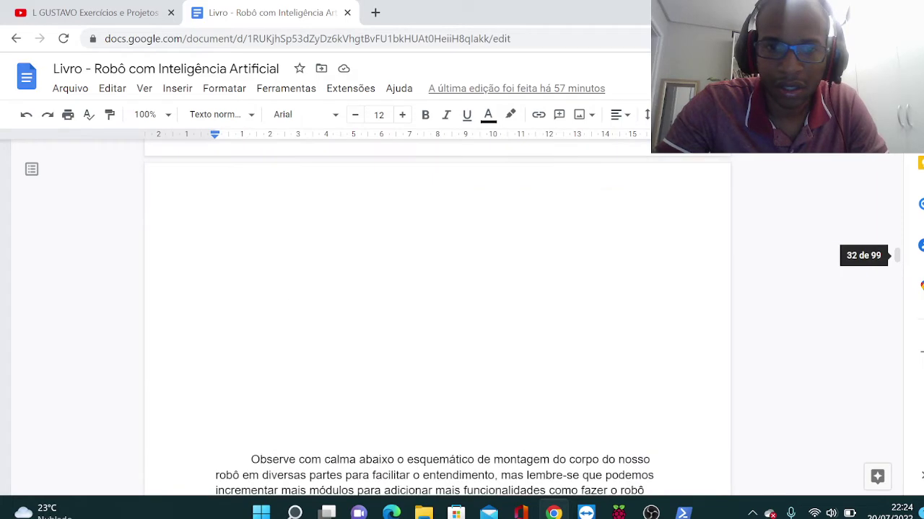
scroll(514, 265, down, 20)
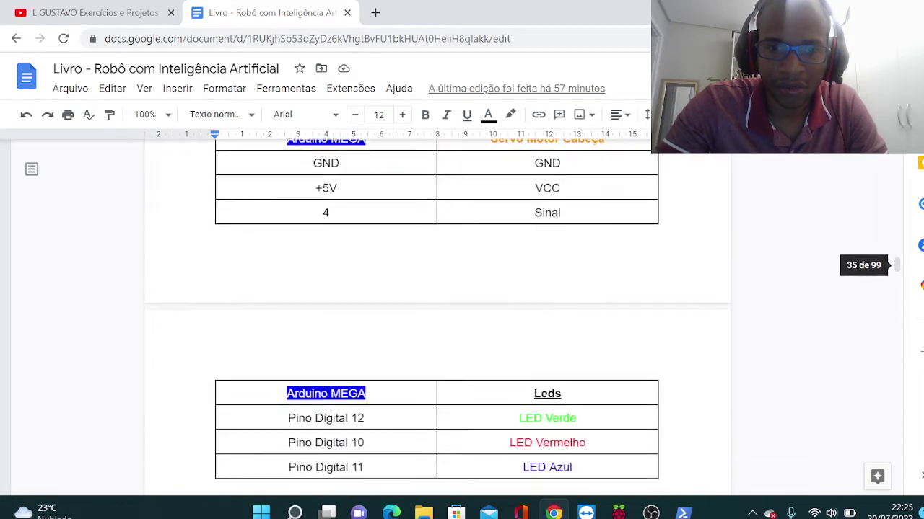
scroll(514, 265, down, 20)
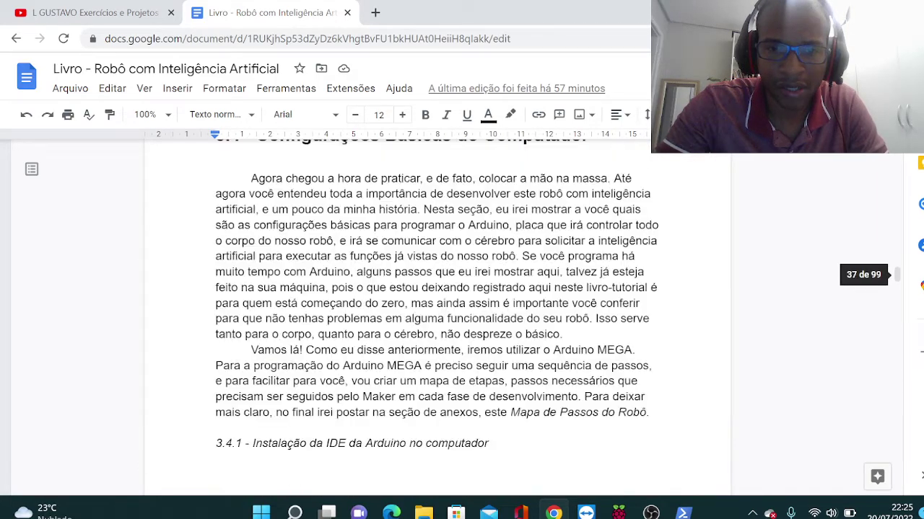
scroll(436, 315, down, 20)
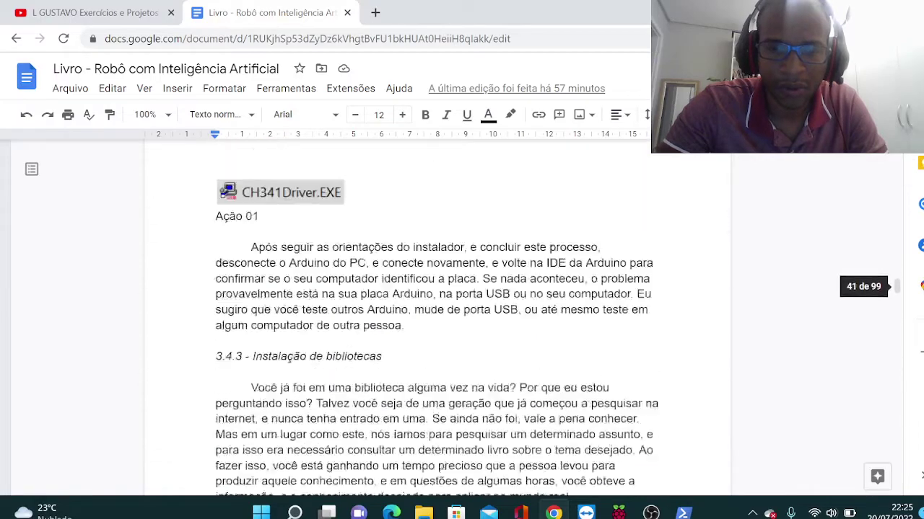
scroll(436, 316, down, 20)
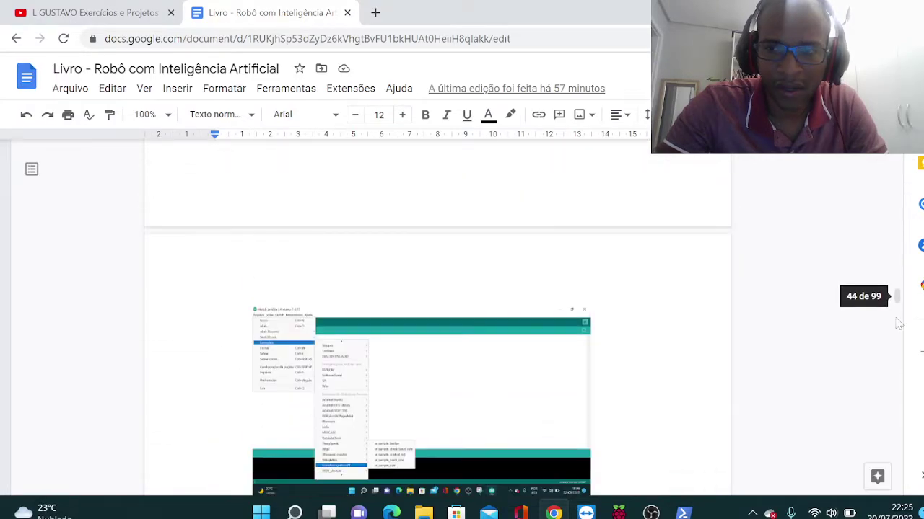
scroll(904, 406, down, 20)
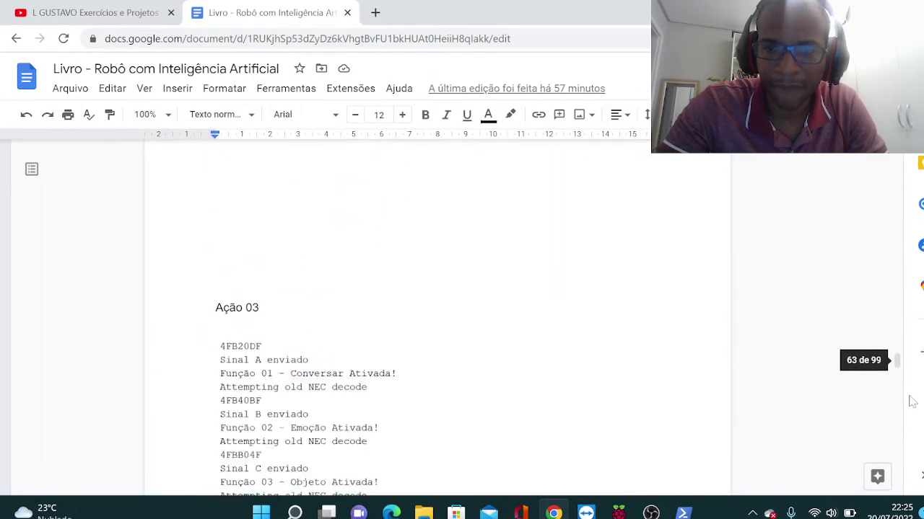
scroll(904, 407, down, 20)
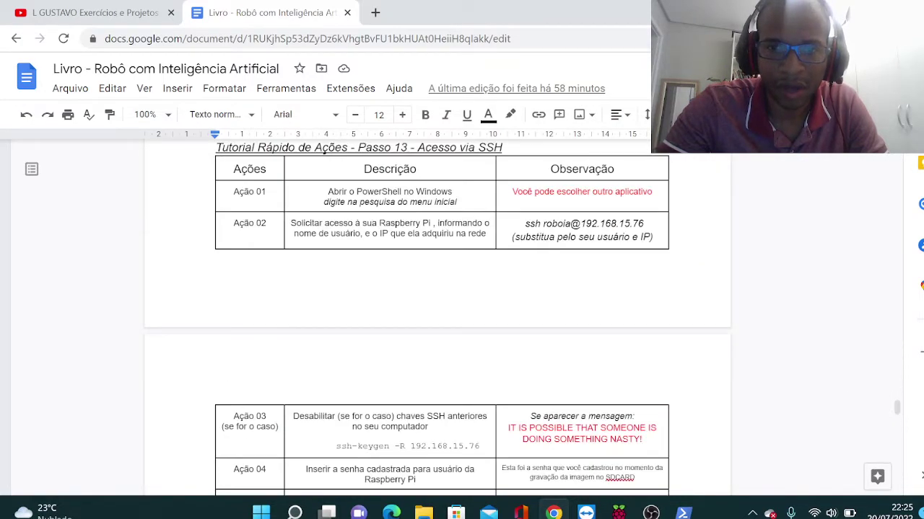
- Select and copy the ssh-keygen -R 192.168.15.76 command from Ação 03
click(390, 215)
scroll(391, 215, down, 3)
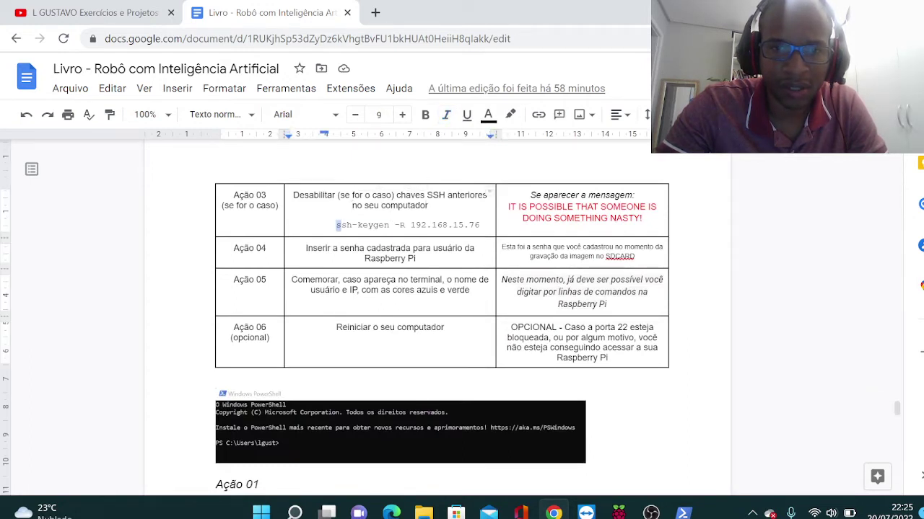
drag(336, 225, 479, 225)
key(super+c)
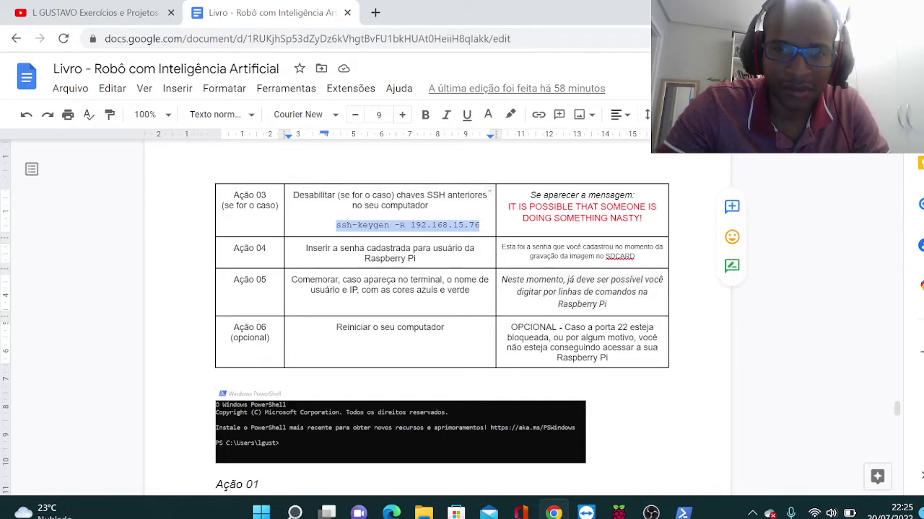
click(683, 512)
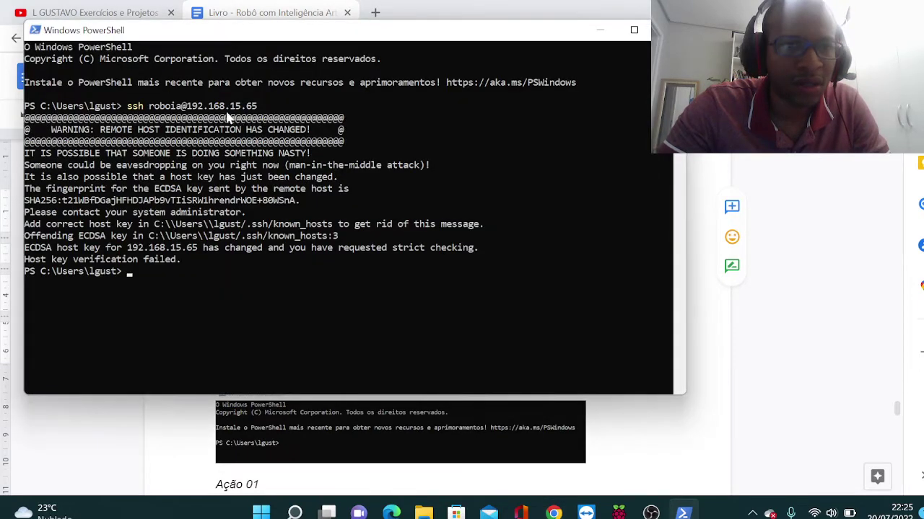
- Run ssh-keygen -R 192.168.15.65 to remove the stale host key
right_click(134, 271)
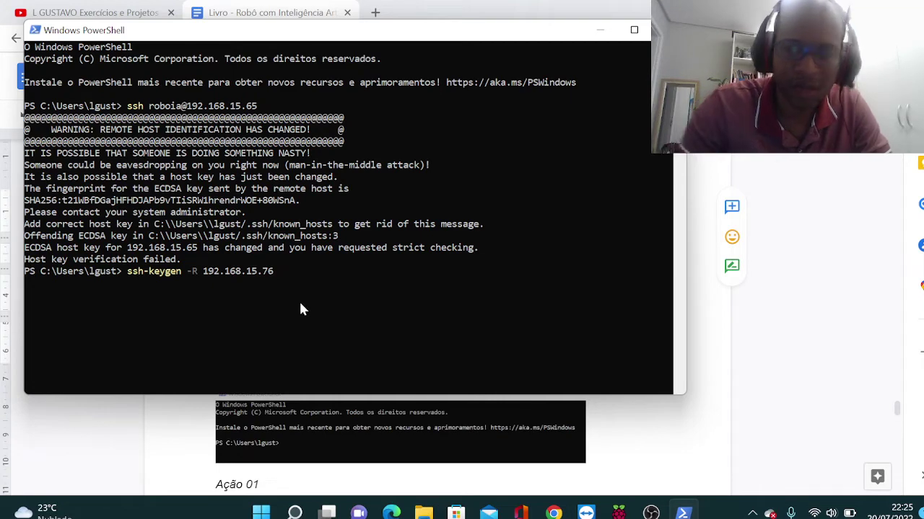
key(BackSpace)
key(BackSpace)
text(65)
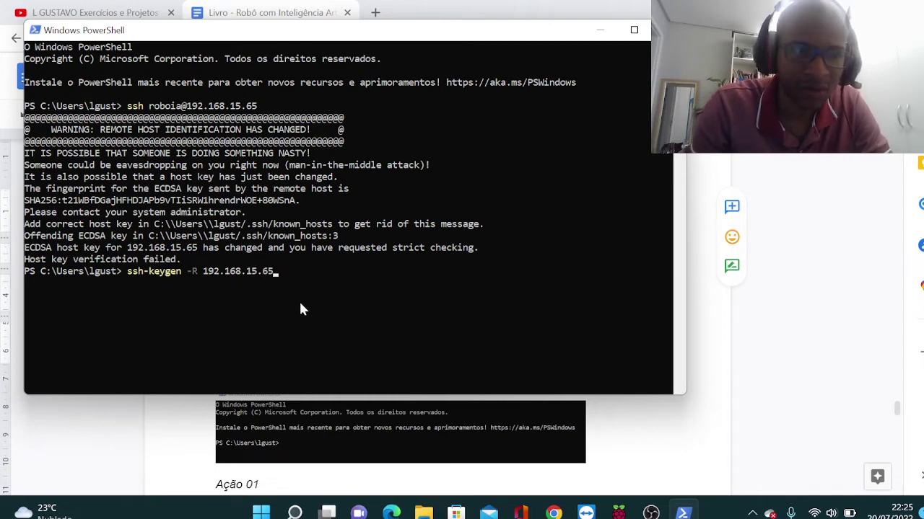
key(Return)
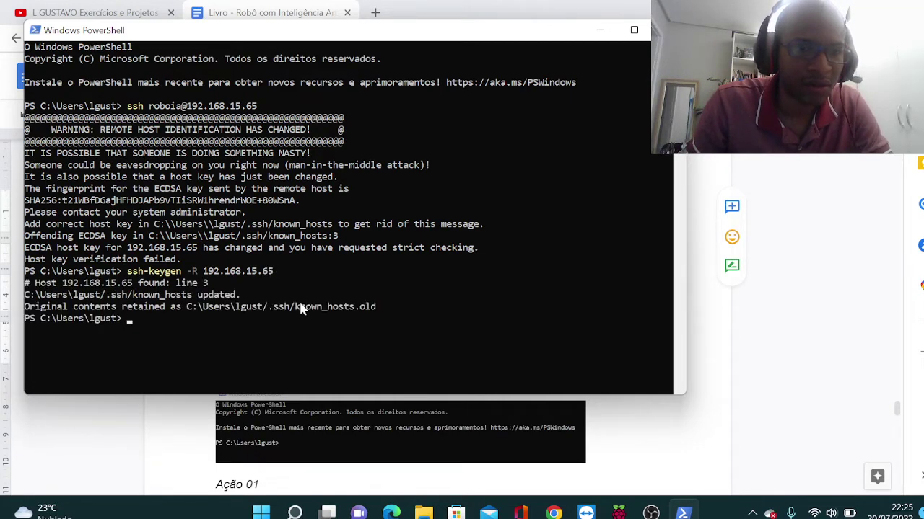
- Rerun ssh to 192.168.15.65, accept the new host key with yes, and log in with the password
key(Up)
key(Up)
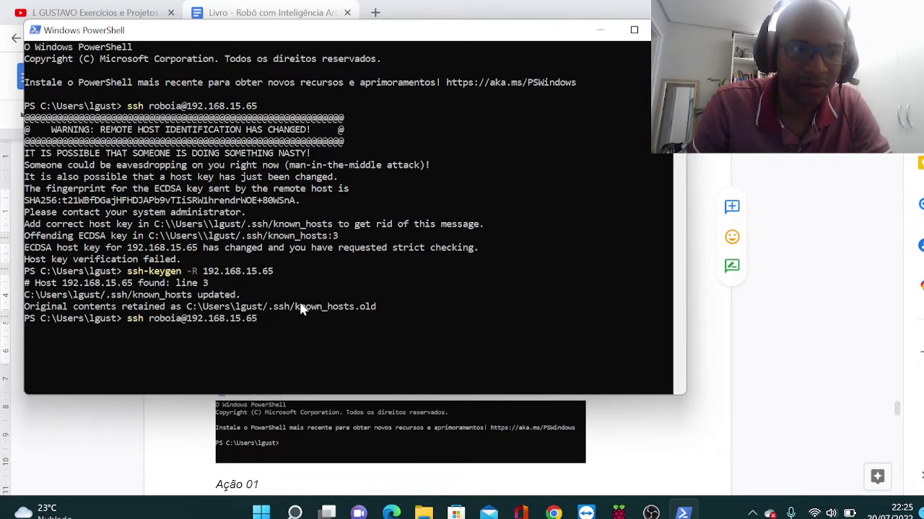
key(Return)
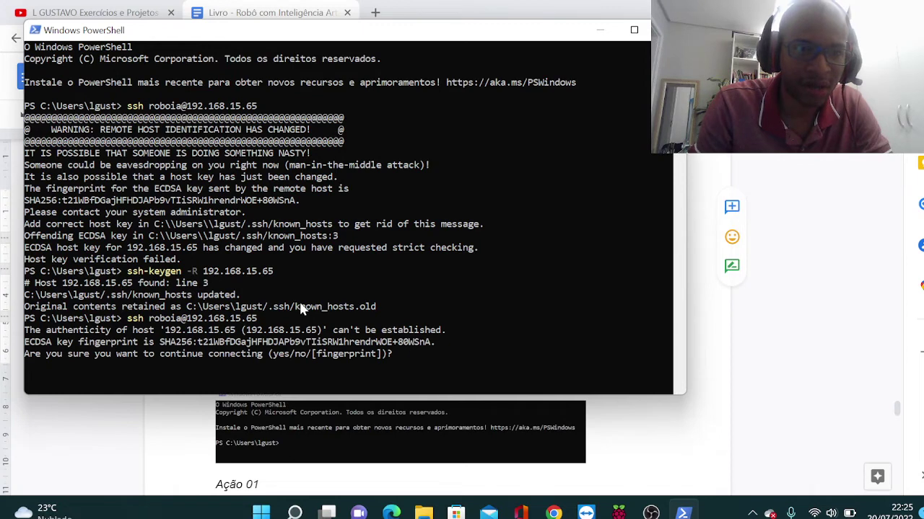
text(YES)
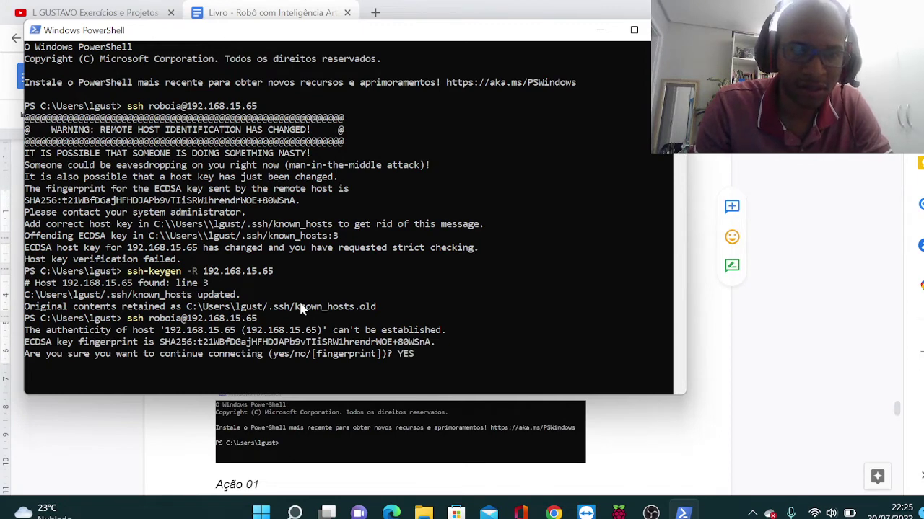
key(BackSpace)
key(BackSpace)
key(Caps_Lock)
text(yes)
key(Return)
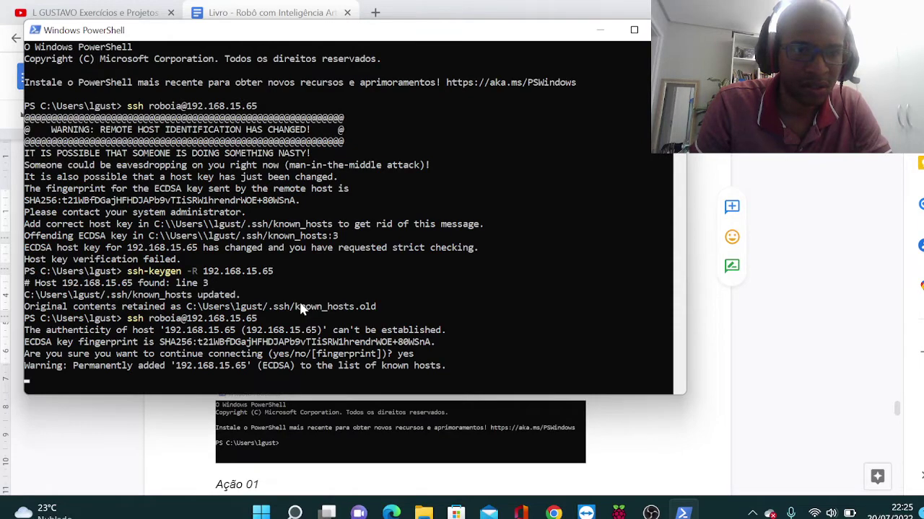
click(633, 29)
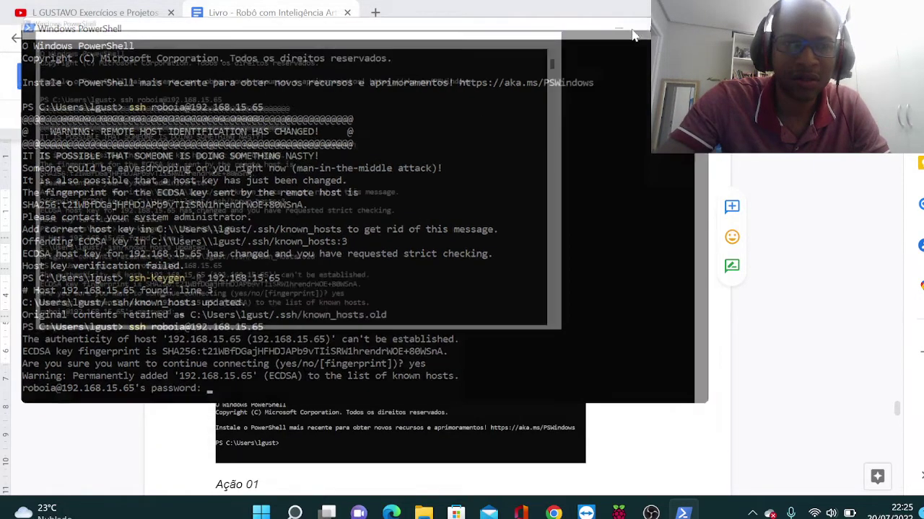
scroll(359, 199, down, 4)
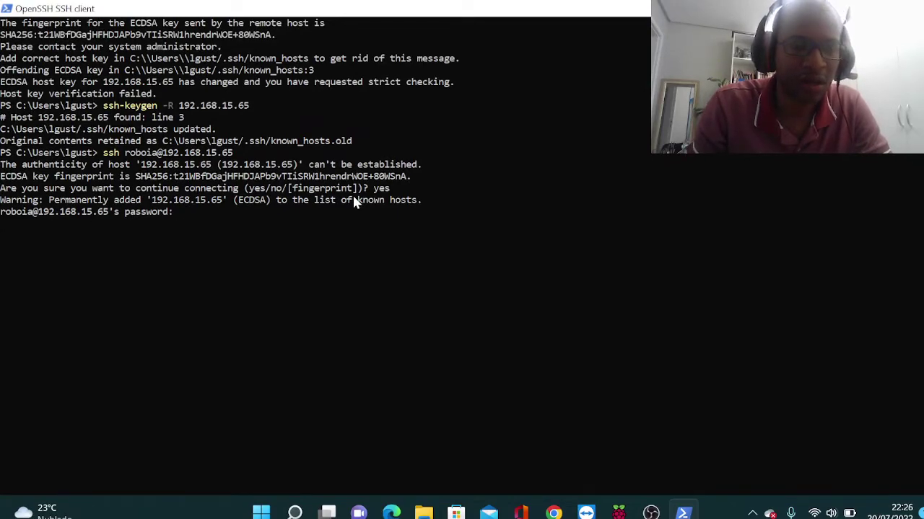
key(Return)
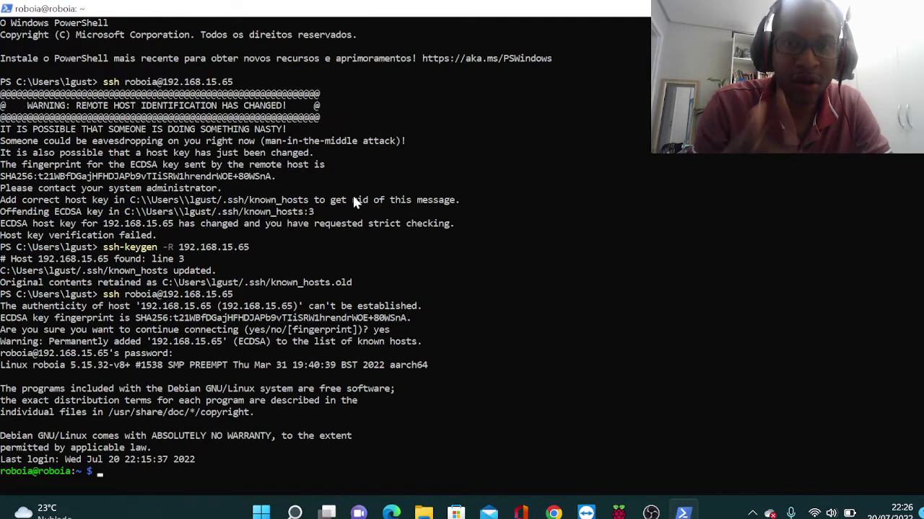